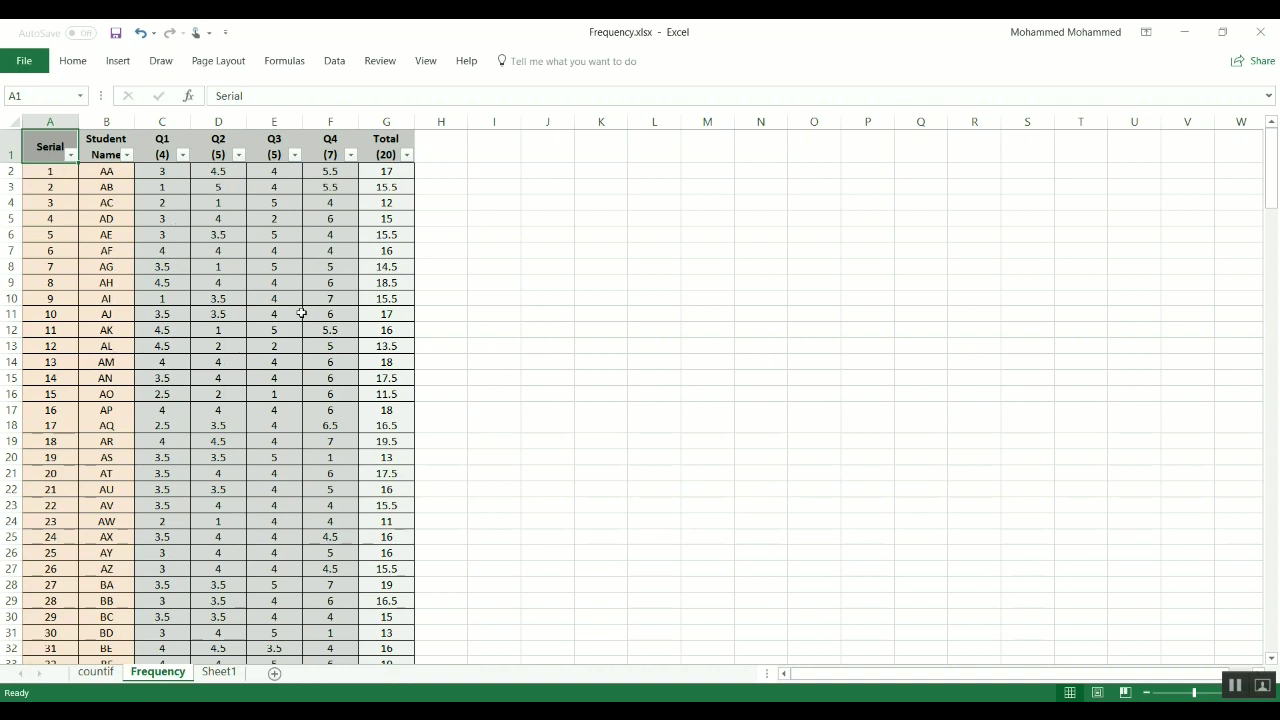
Preview the finished grades chart on Sheet1, then return to the Frequency sheet's table.
scroll(301, 313, down, 13)
scroll(301, 313, down, 20)
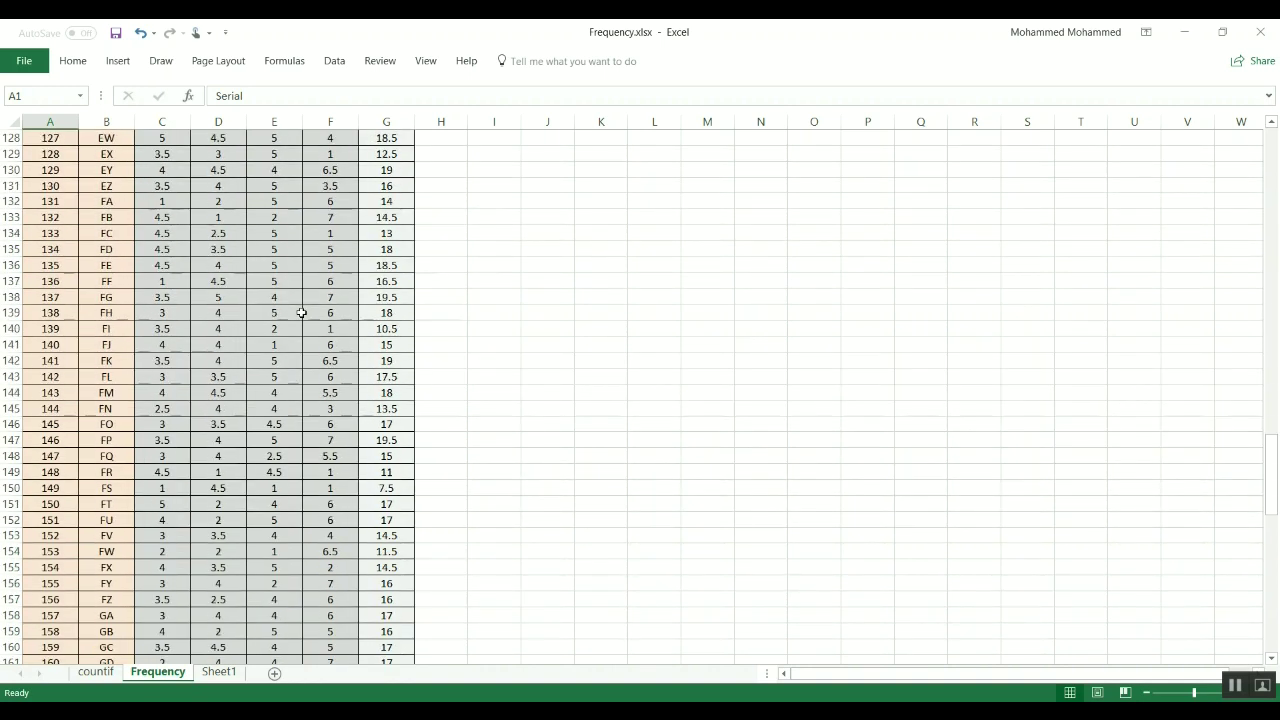
scroll(301, 313, down, 4)
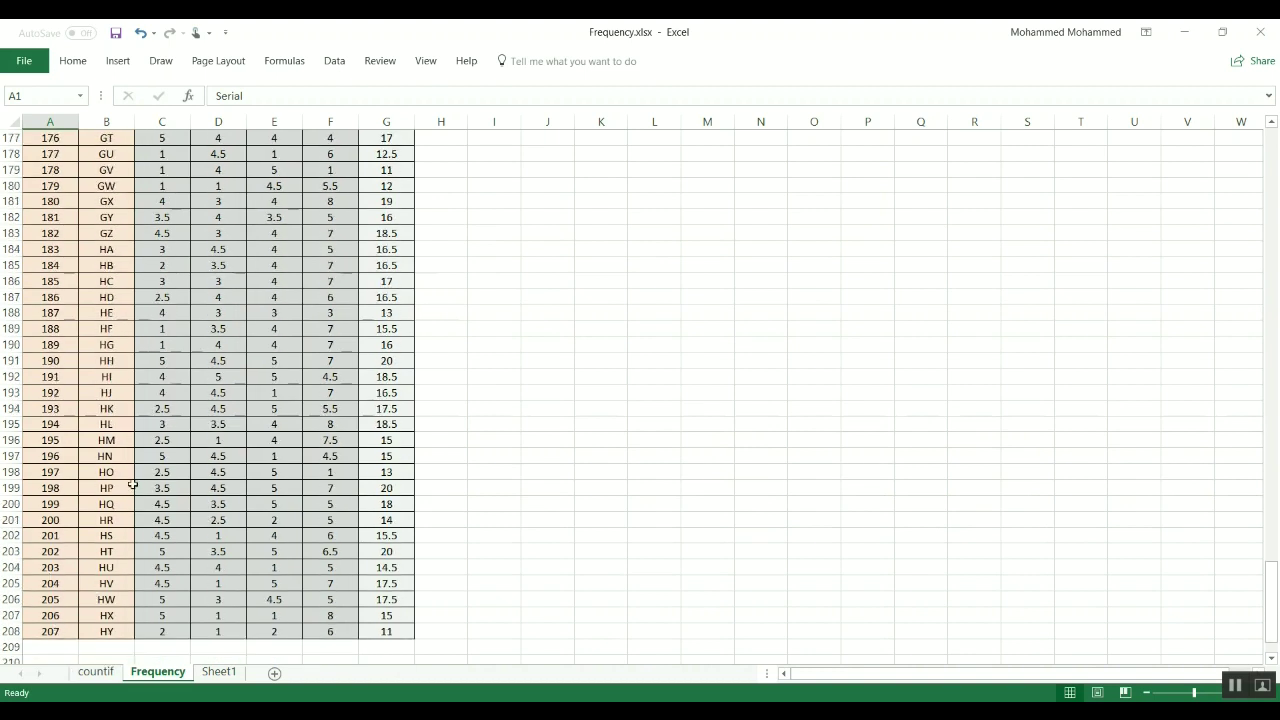
key(ctrl+Home)
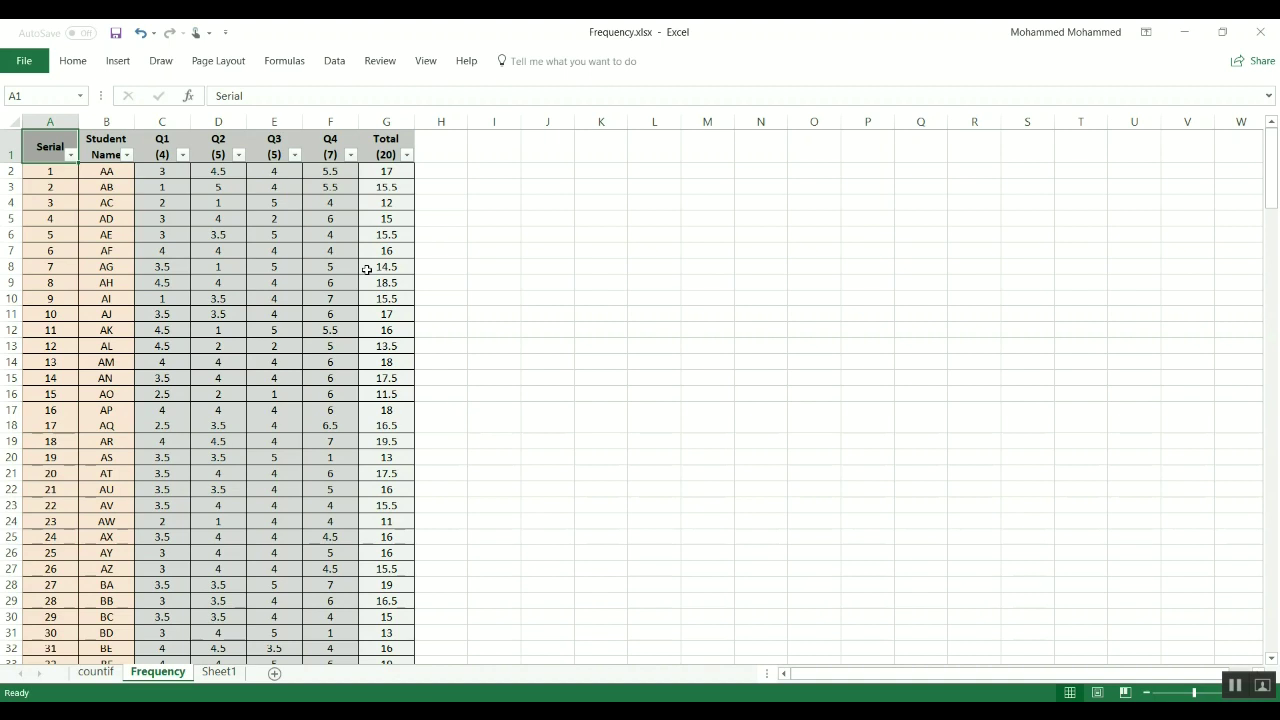
scroll(367, 269, down, 3)
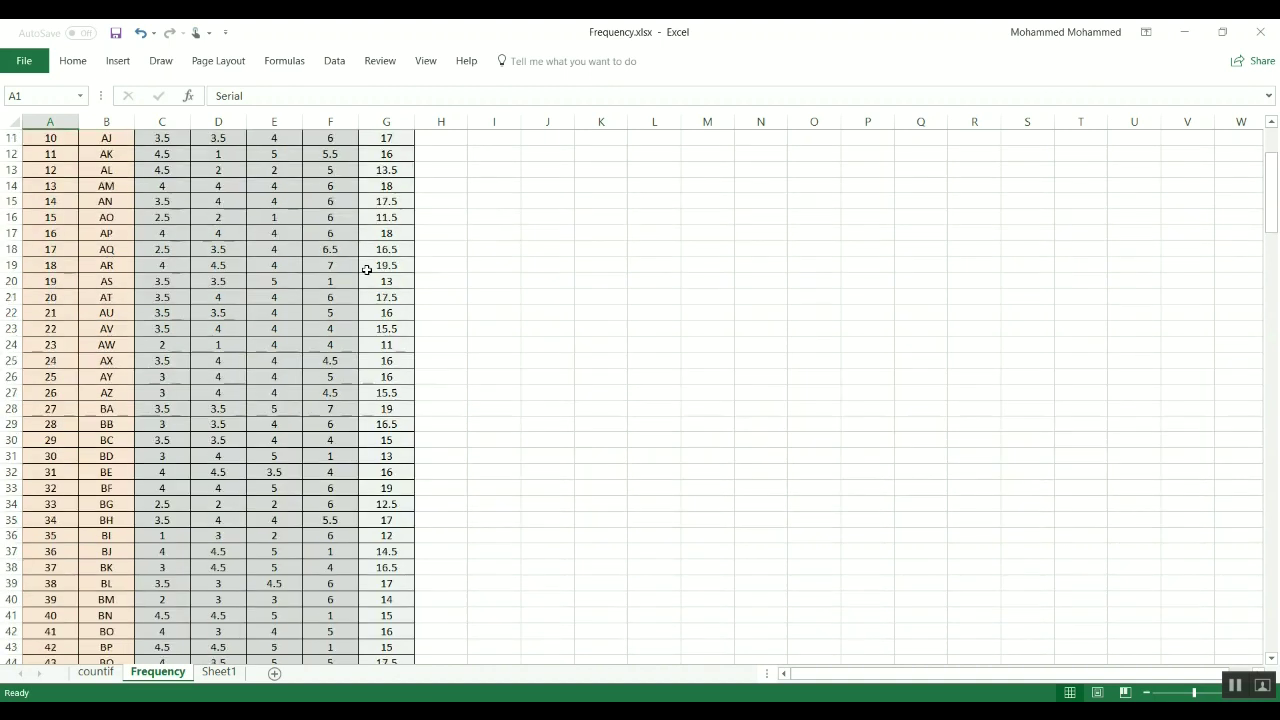
scroll(367, 269, up, 3)
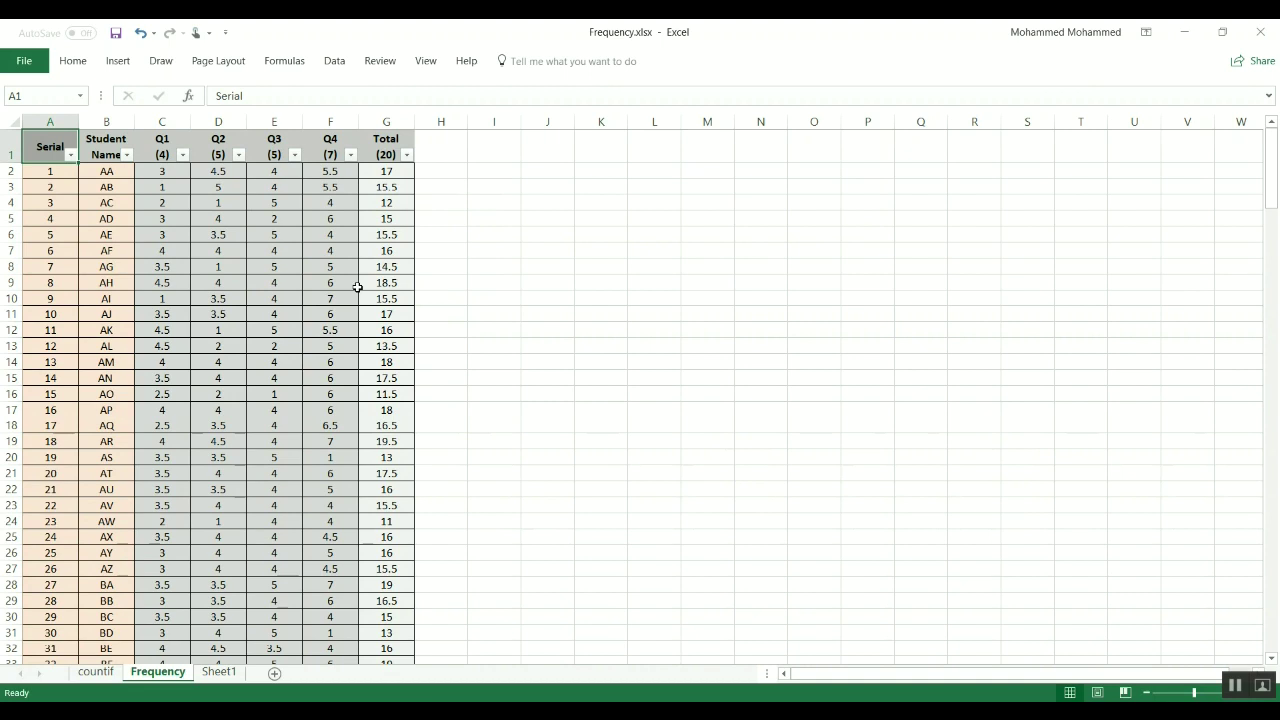
click(220, 672)
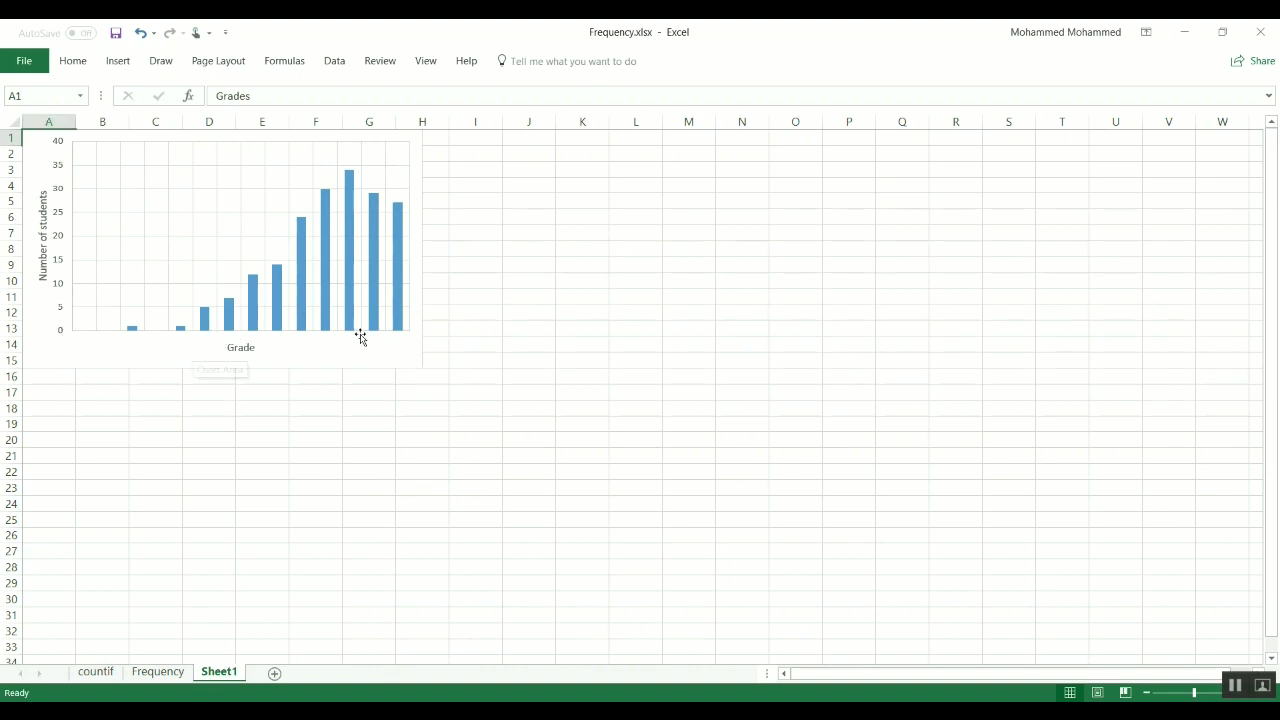
mouse_move(353, 178)
click(156, 673)
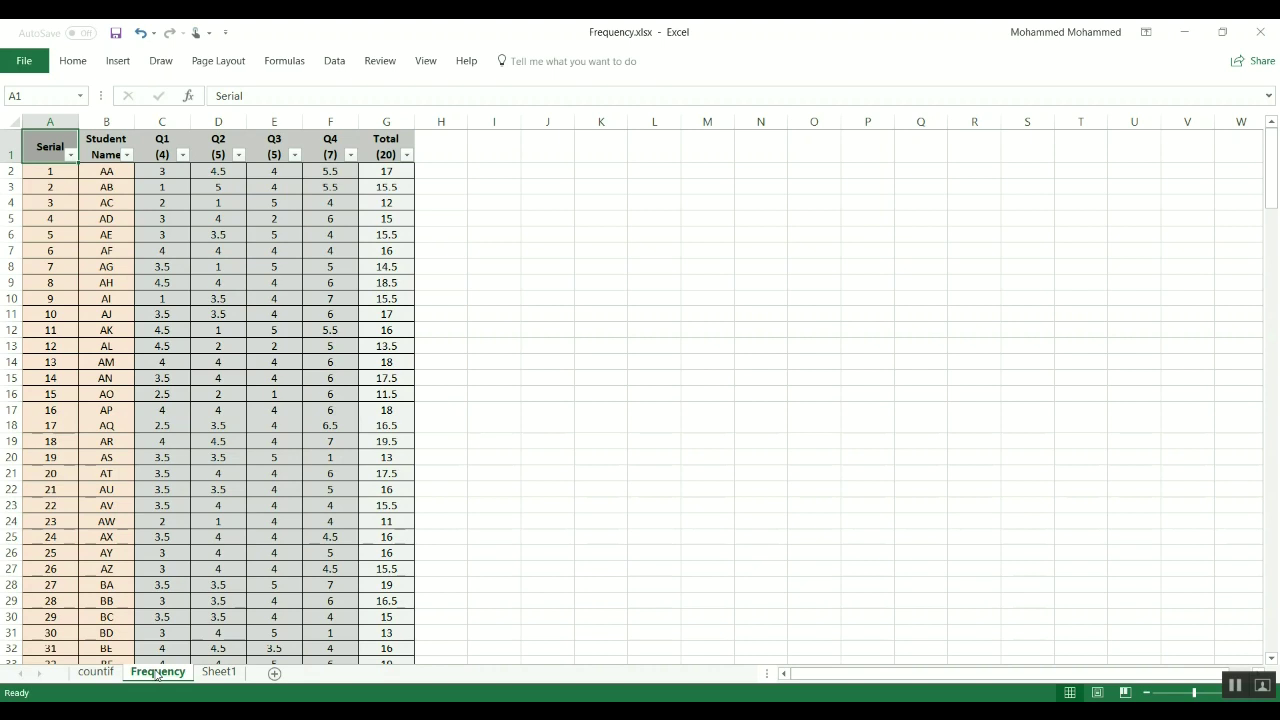
Enter =MIN(G2:G208) in I3, giving the lowest total 7.5.
click(506, 188)
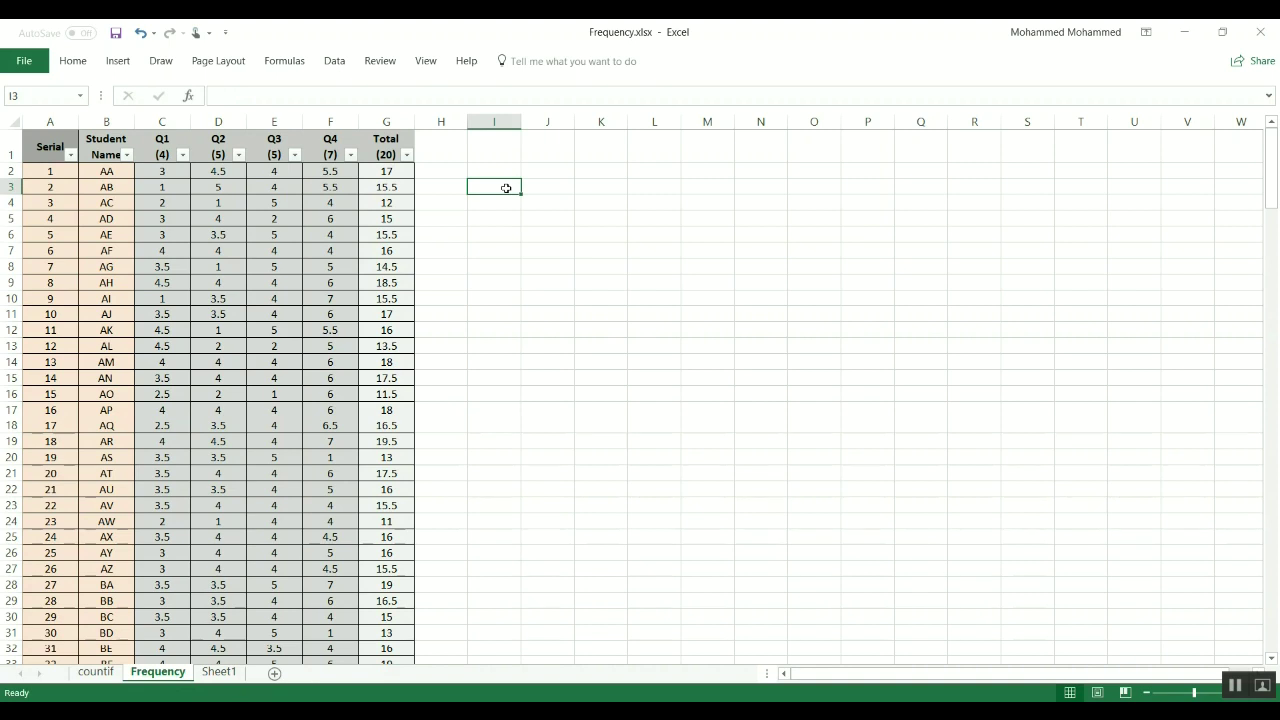
text(=)
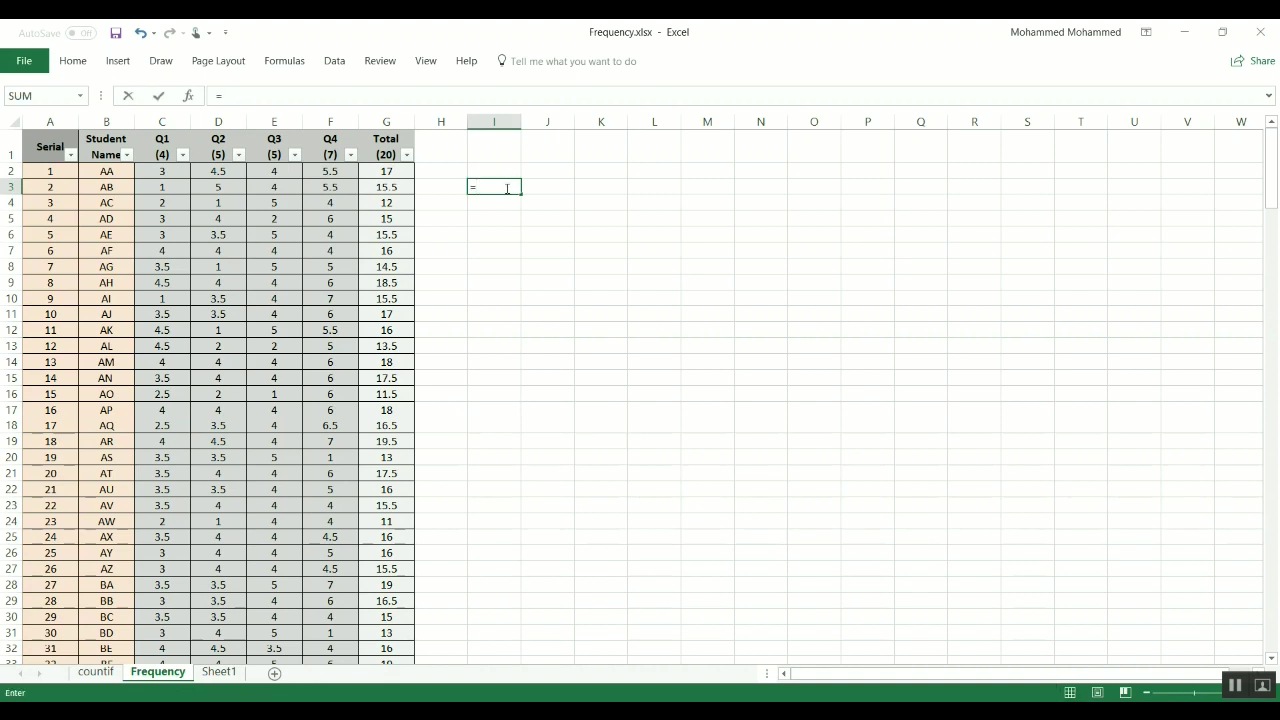
text(min()
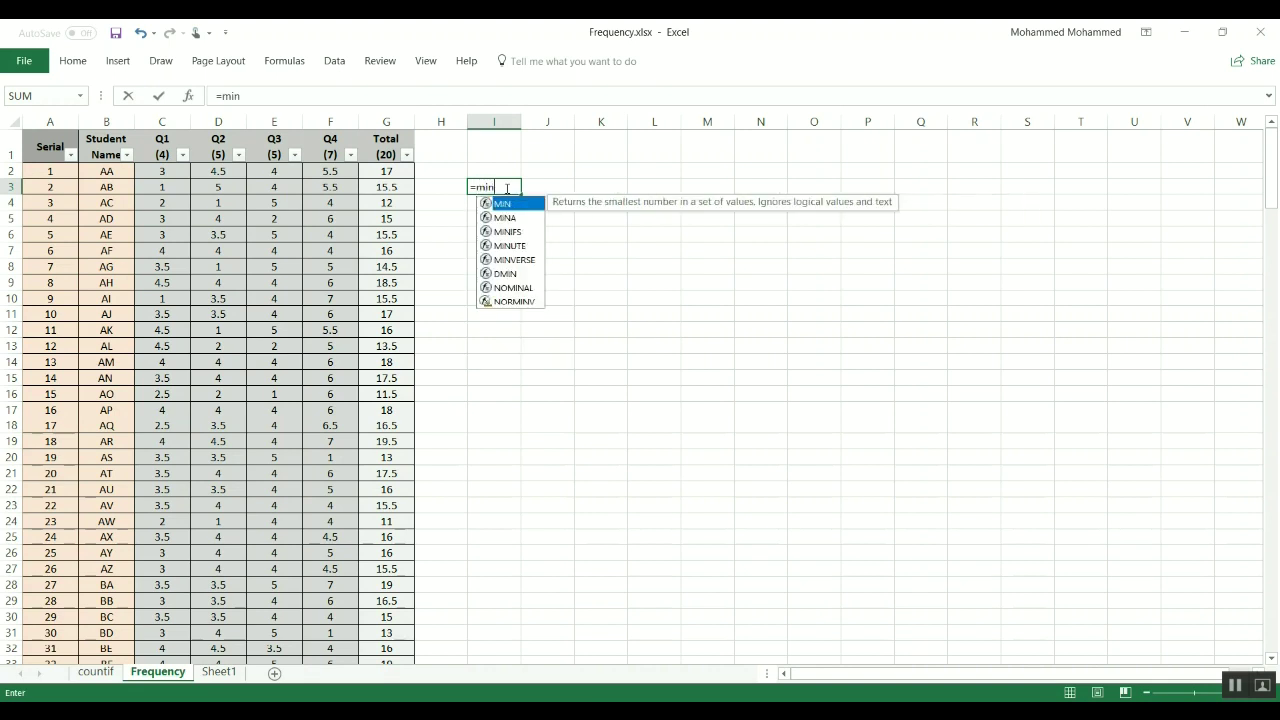
key(Left)
key(Left)
key(Up)
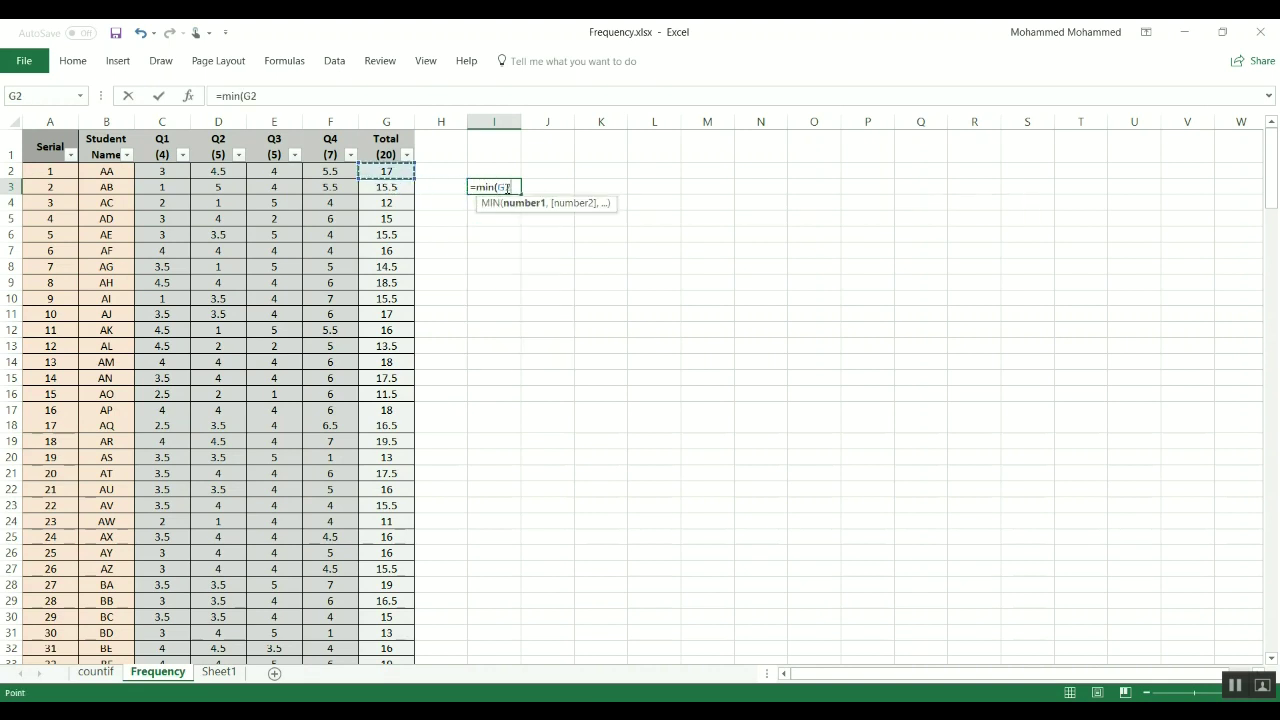
key(ctrl+shift+Down)
text())
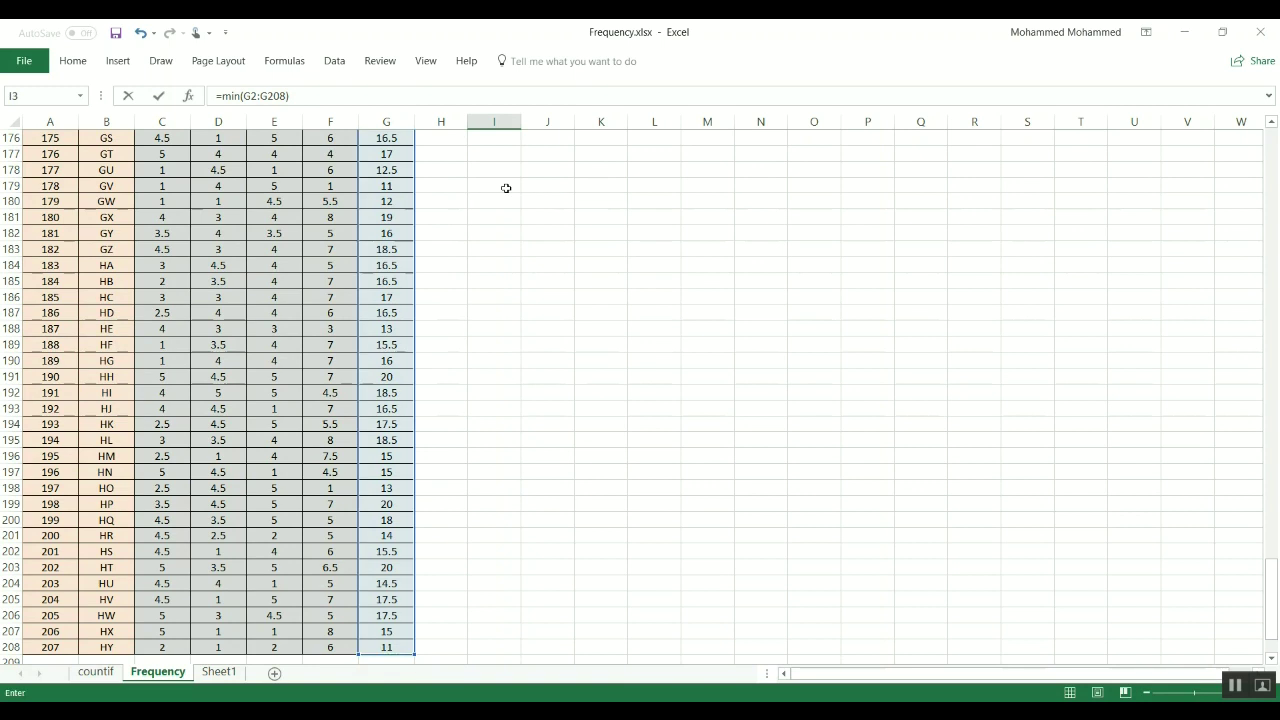
key(Tab)
scroll(506, 188, up, 1)
click(508, 187)
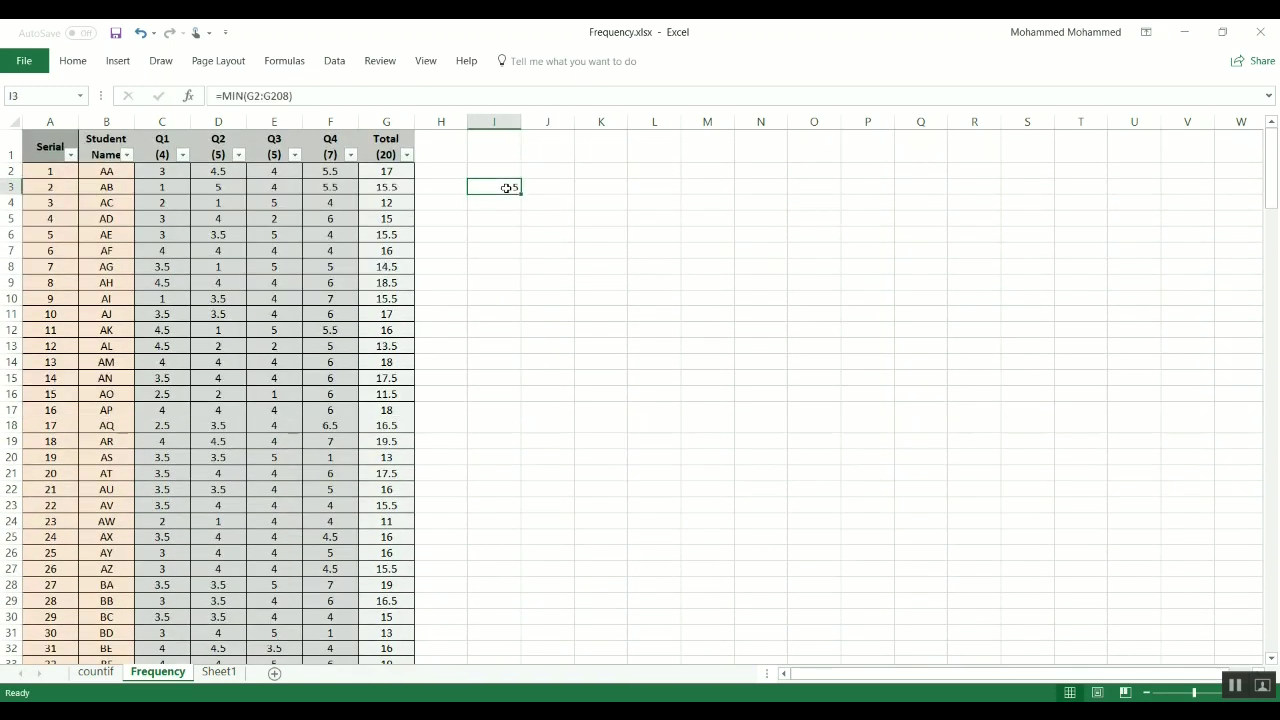
Enter =MAX(G2:G208) in I4, giving the highest total 20.
key(Down)
text(Max)
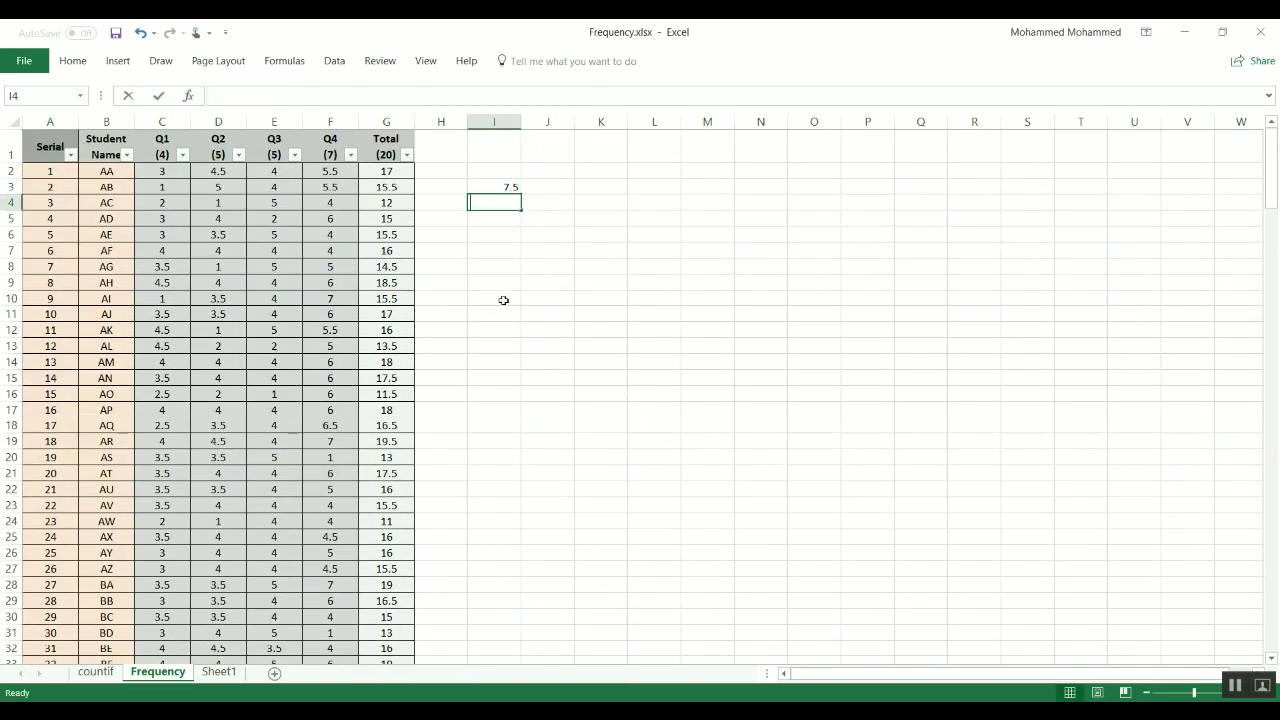
key(BackSpace)
key(BackSpace)
key(BackSpace)
text(=max()
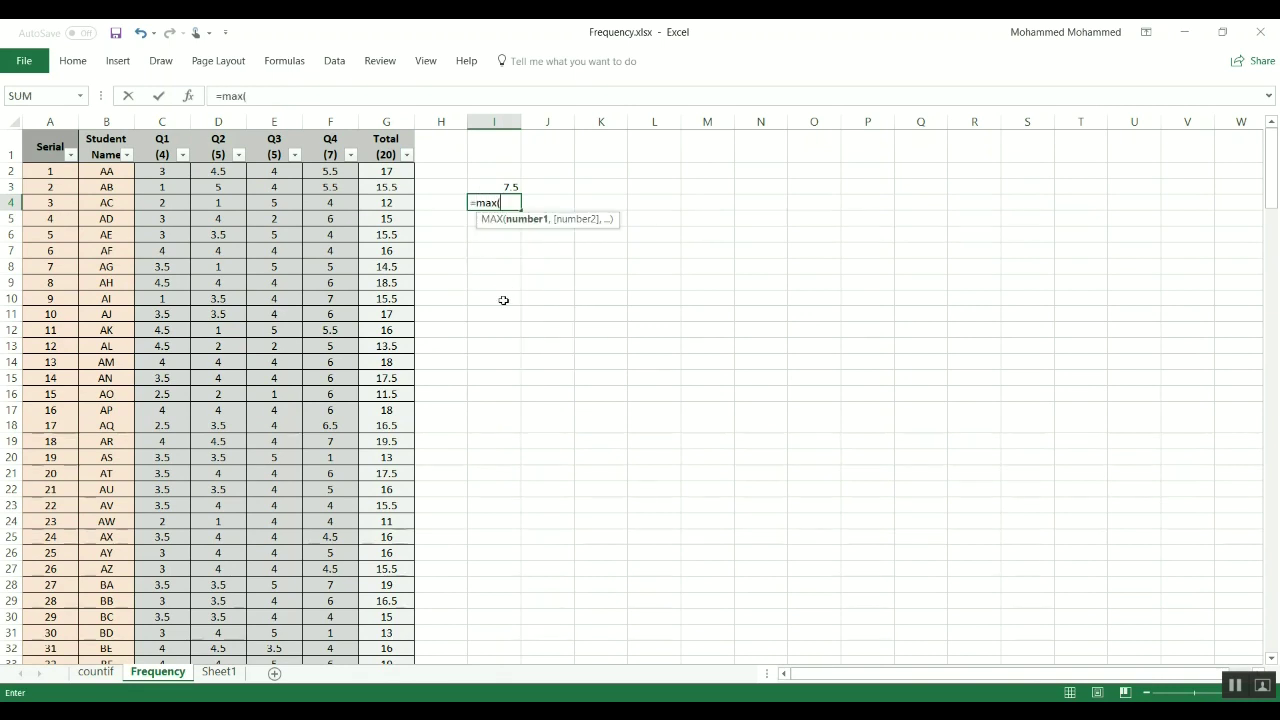
key(Left)
key(Up)
key(Up)
key(Left)
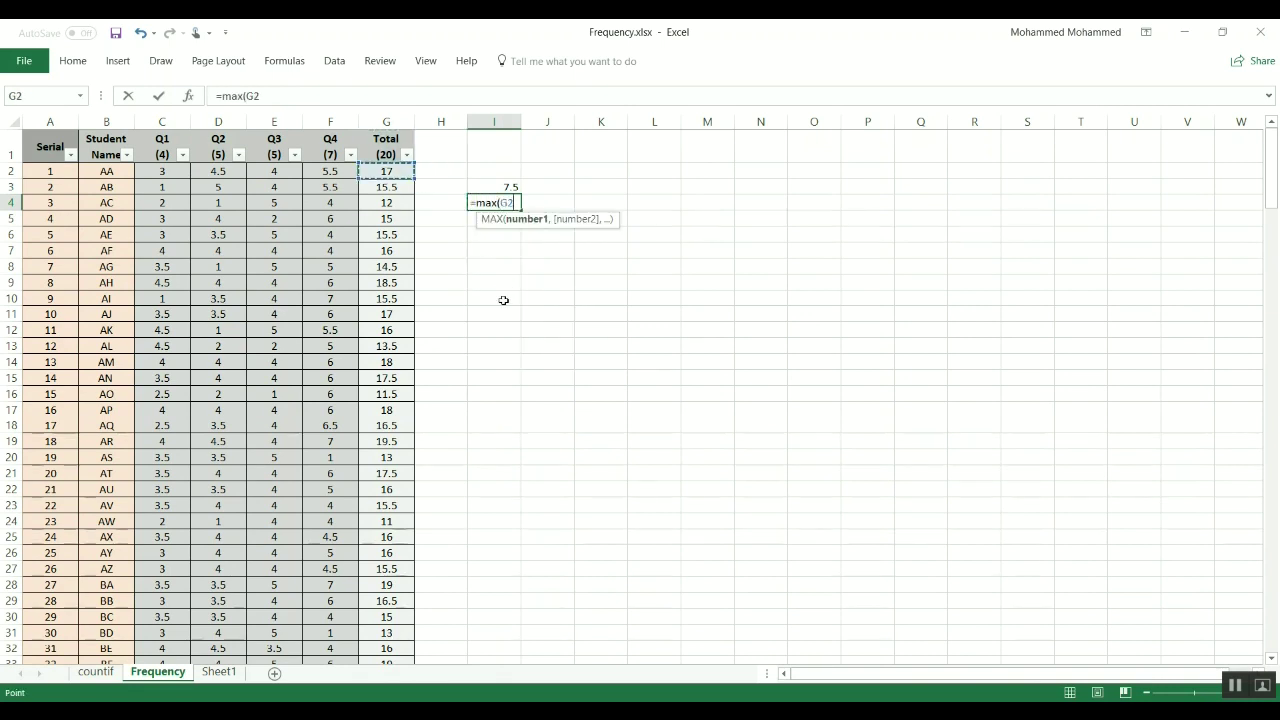
key(ctrl+shift+Down)
key(ctrl+shift+Down)
key(Return)
key(Up)
key(Up)
key(Right)
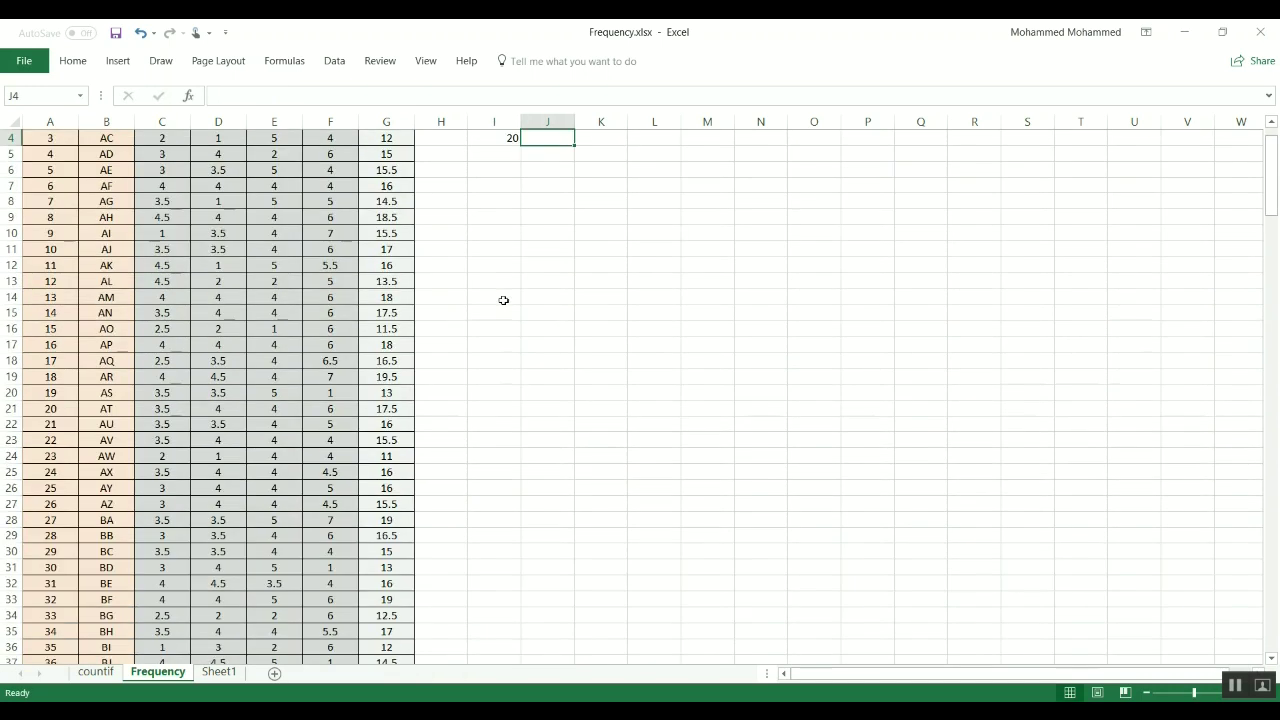
Fill K4:K17 with grades 7 through 20 from a 7, 8 series.
key(Up)
key(Up)
key(Down)
key(Down)
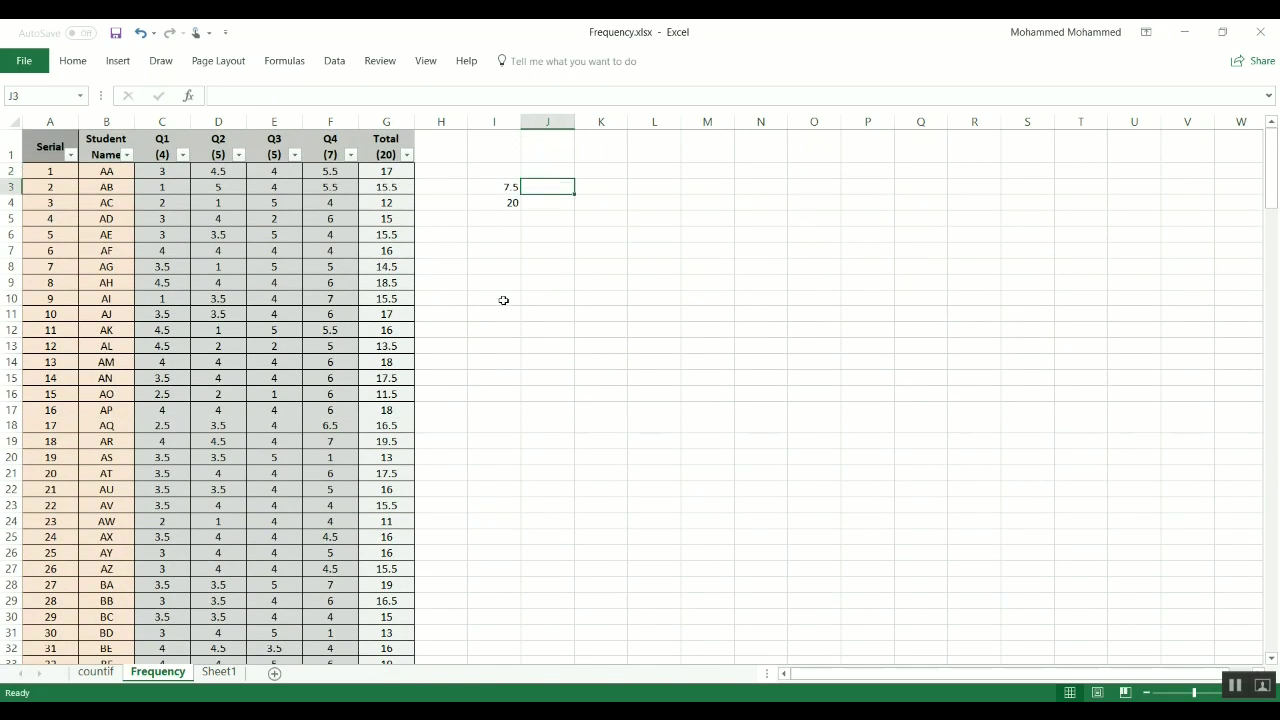
key(Down)
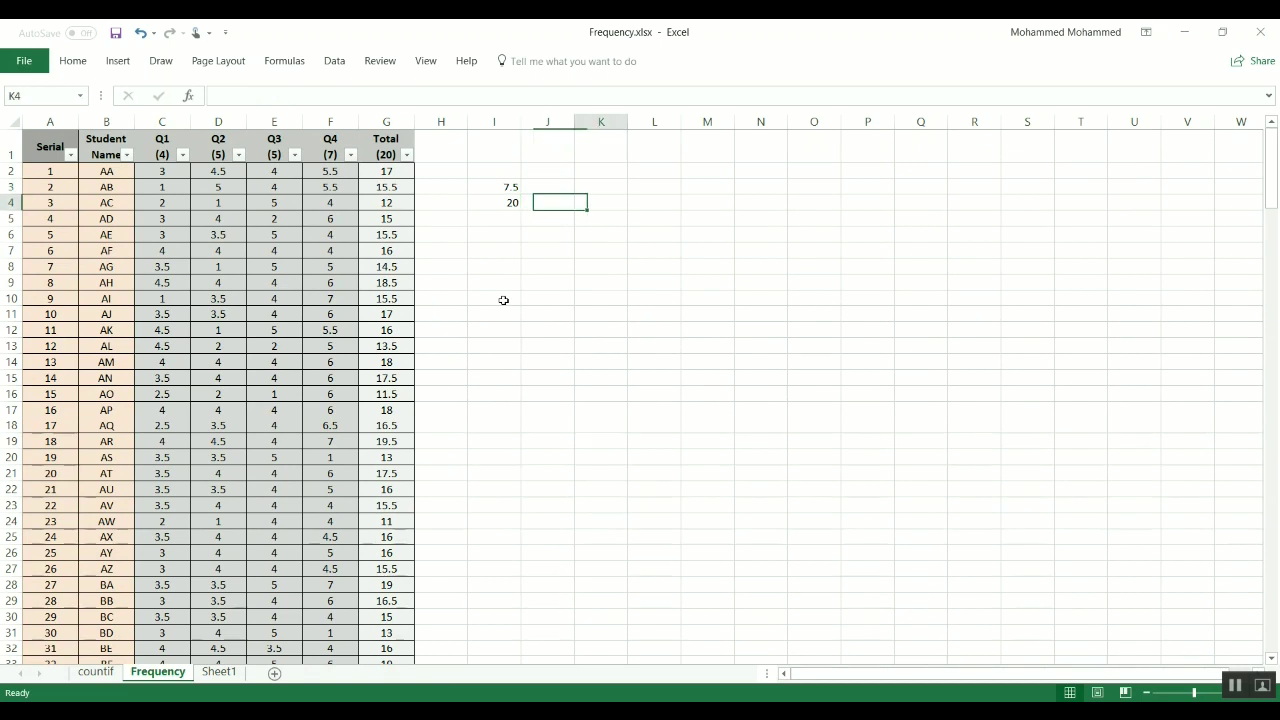
key(Right)
text(7)
key(Return)
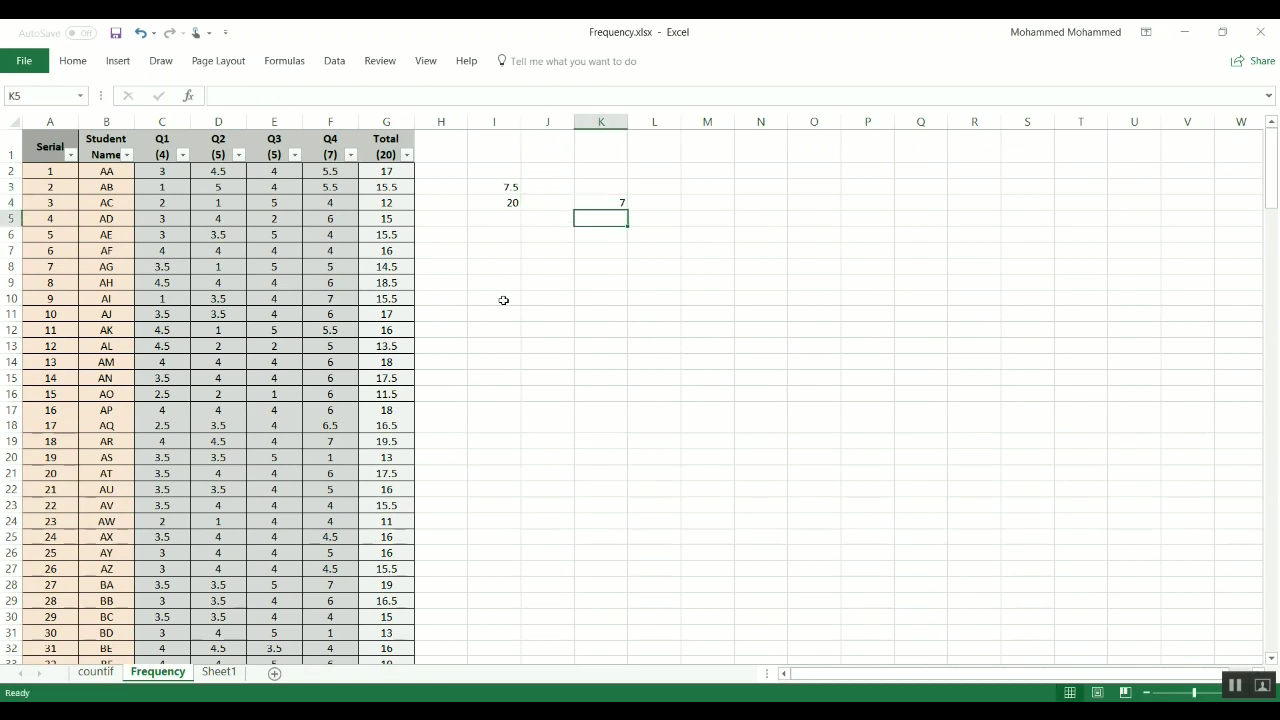
text(8)
key(Return)
key(Up)
key(Up)
key(shift+Down)
drag(627, 227, 608, 422)
Add the headings 'Grade' in K3 and '# students' in L3.
click(599, 185)
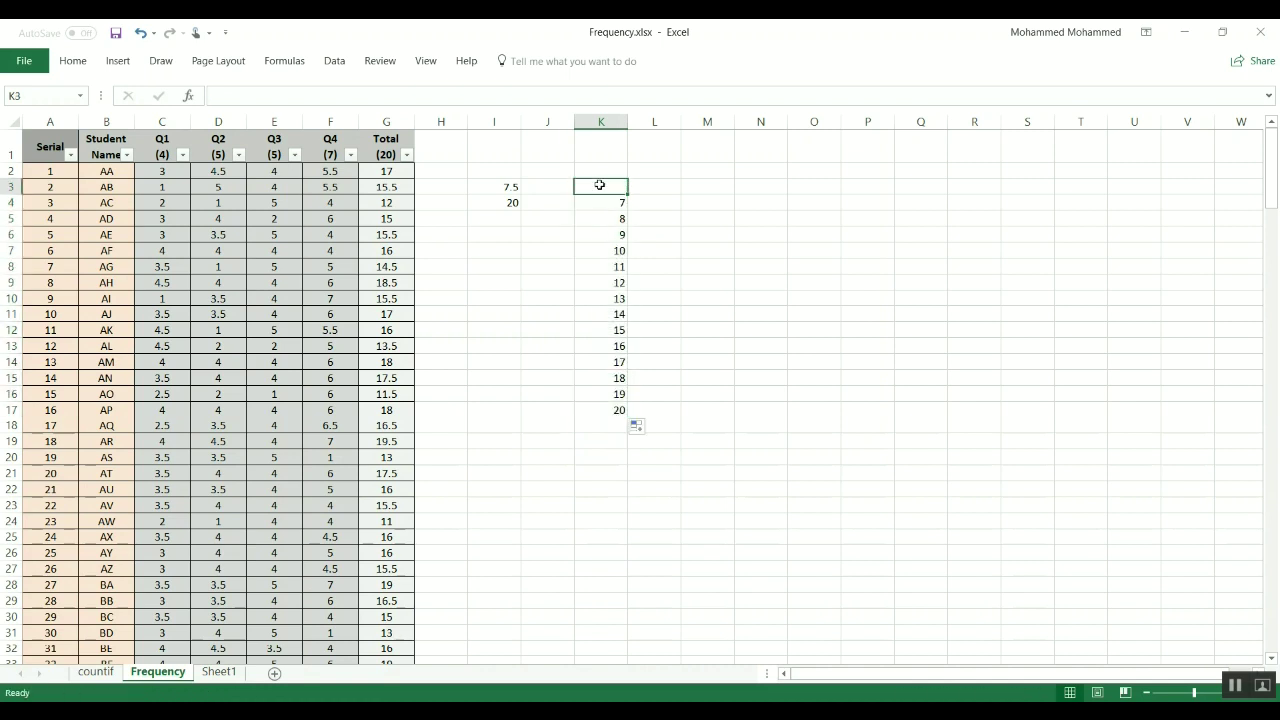
text(Grade)
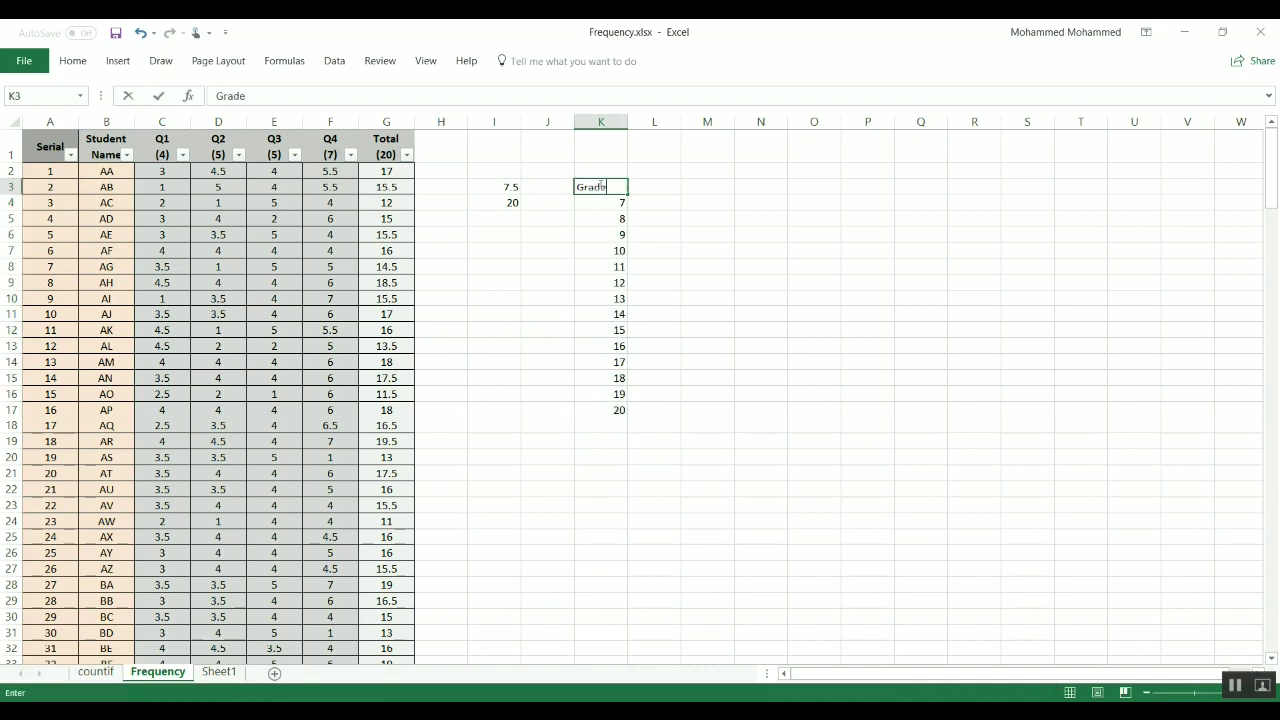
key(Tab)
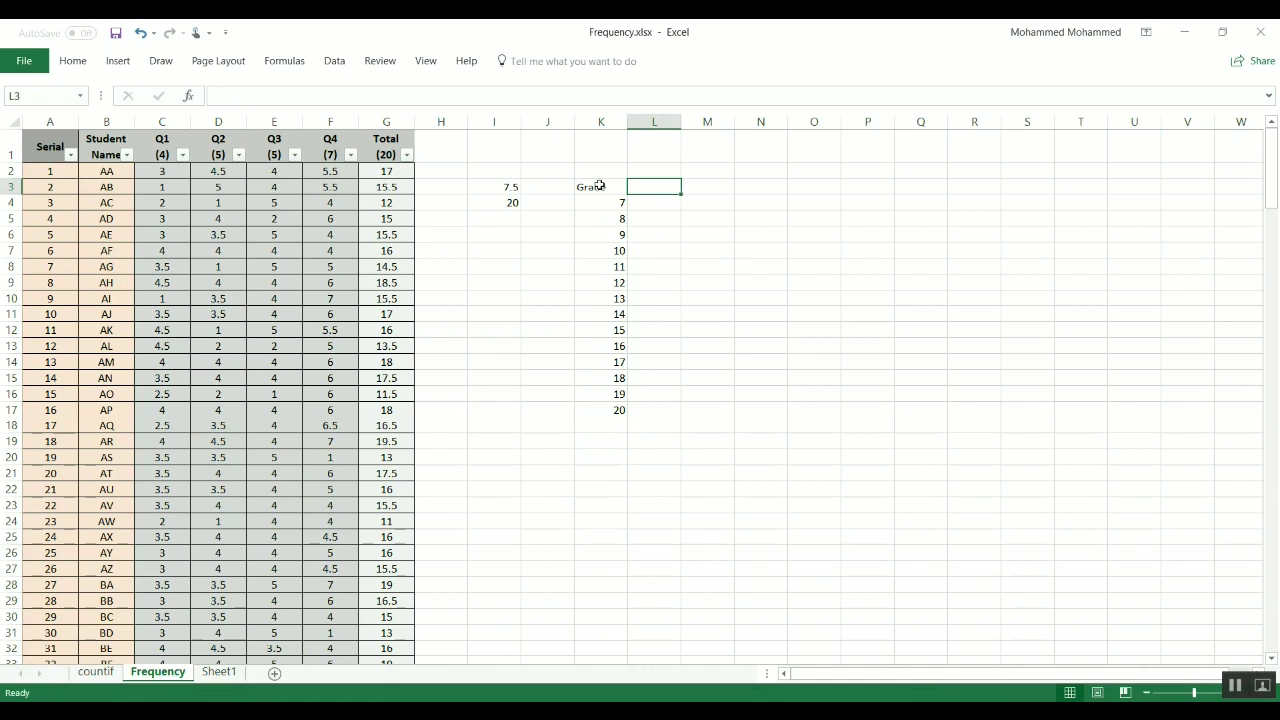
text(# std)
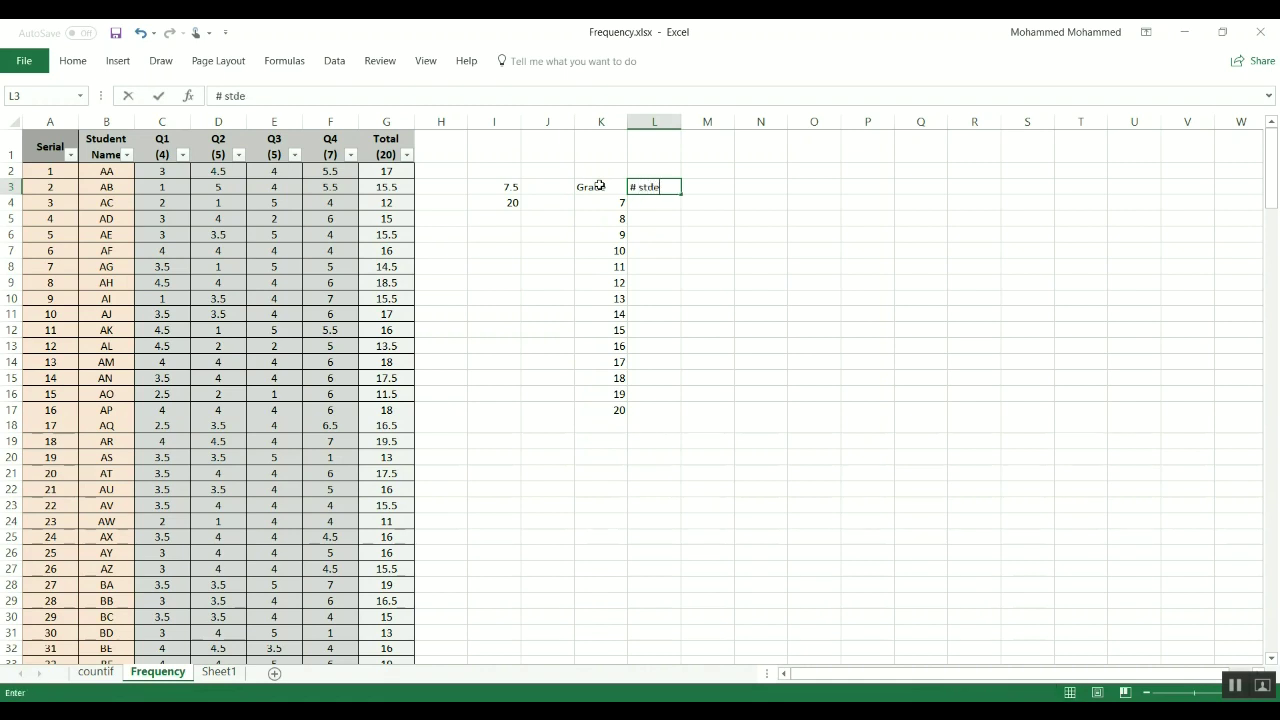
key(BackSpace)
text(udents)
key(Return)
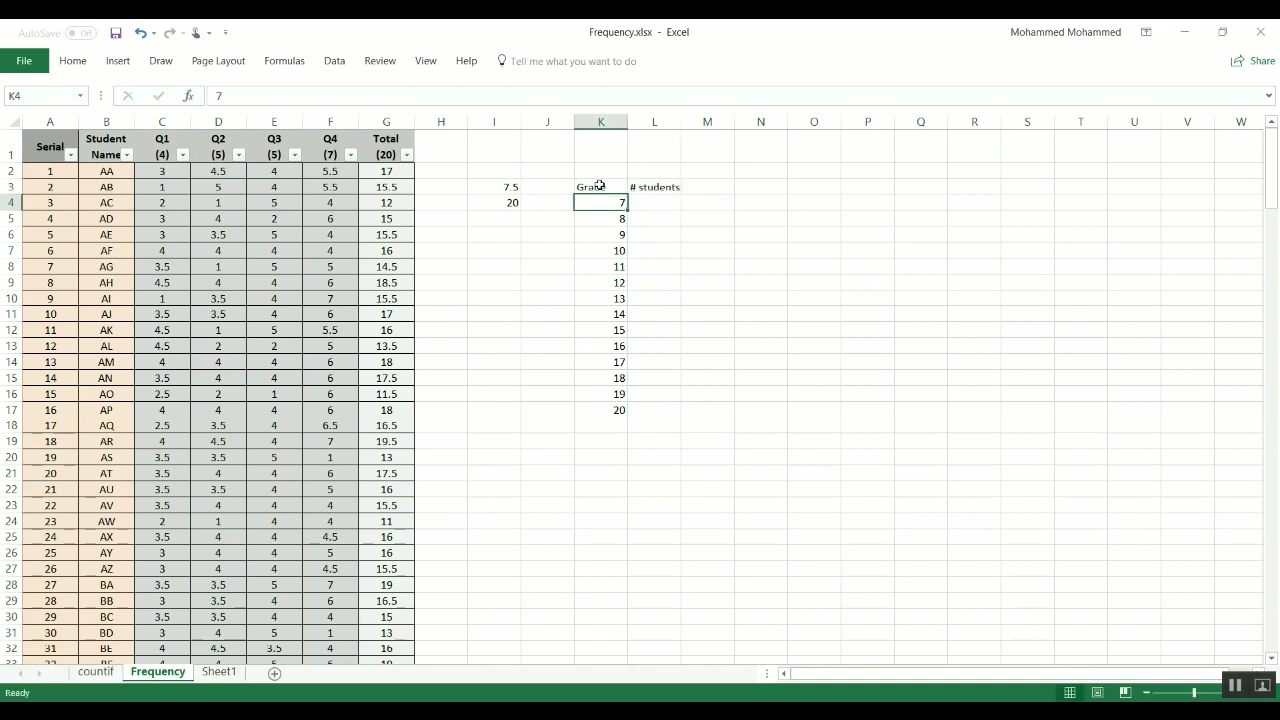
key(Right)
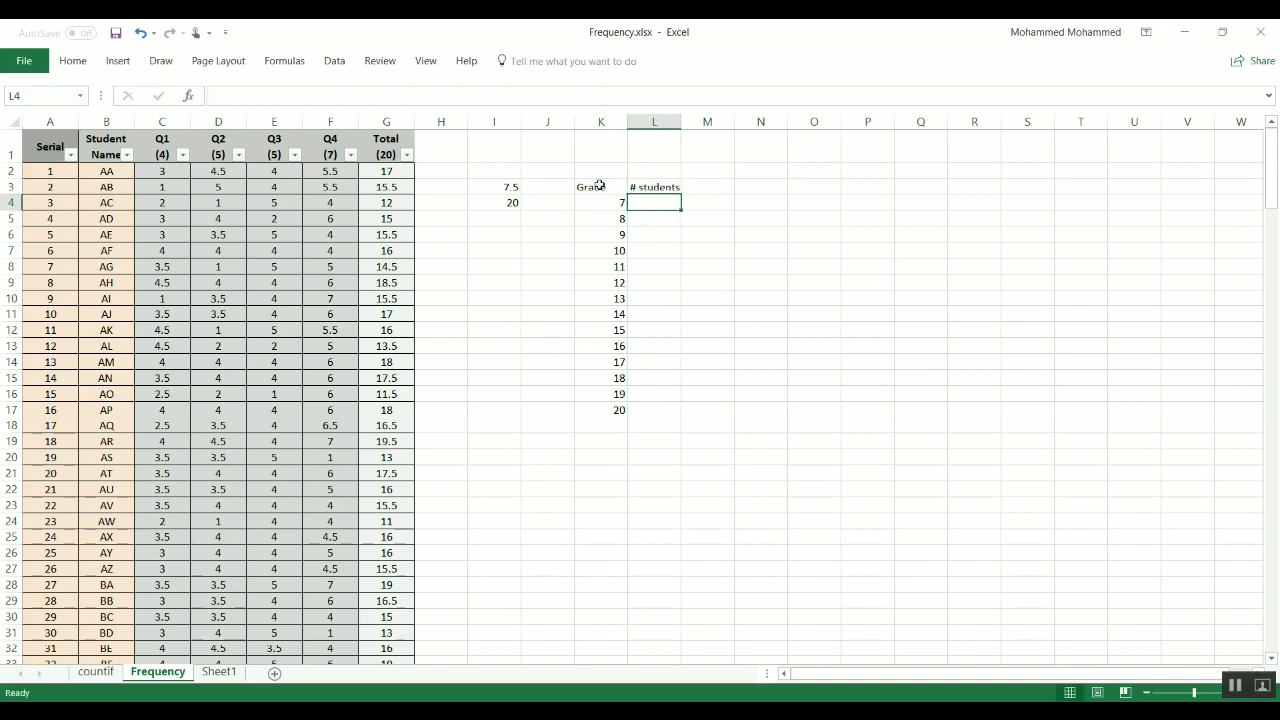
Begin =FREQUENCY( in L4 by autocompleting =fre, leaving the arguments empty.
text(=fre)
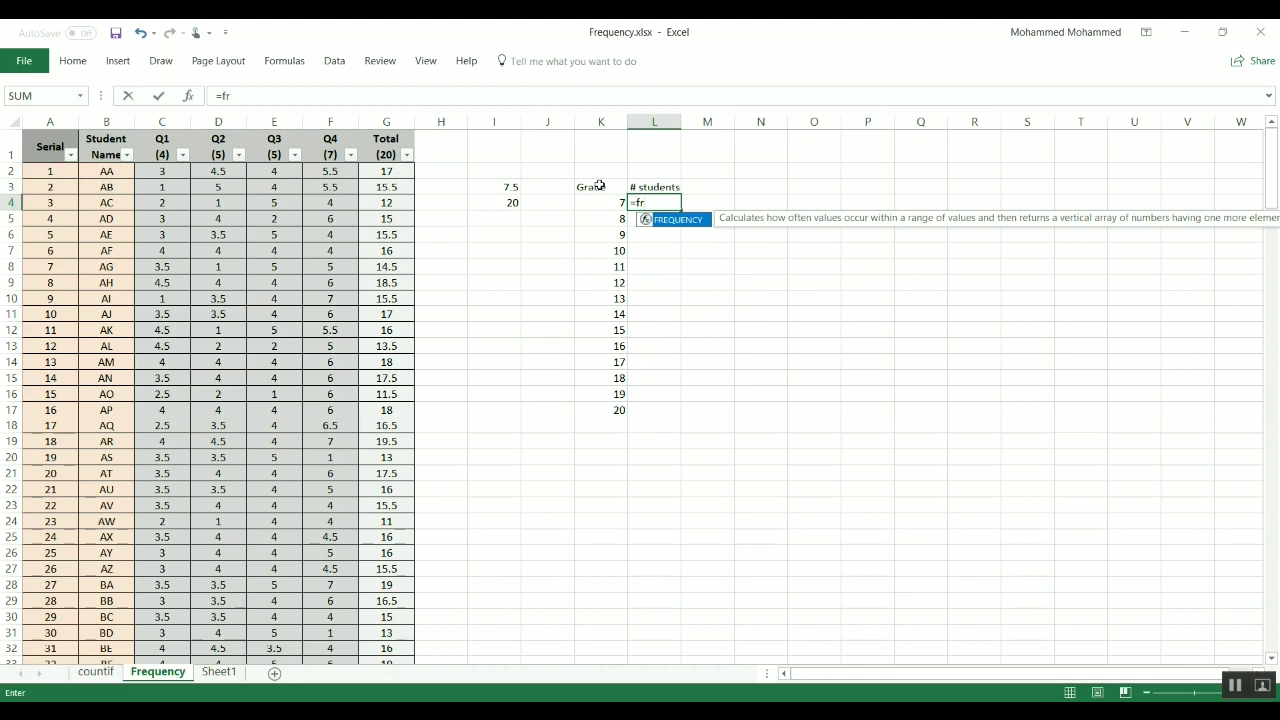
key(Tab)
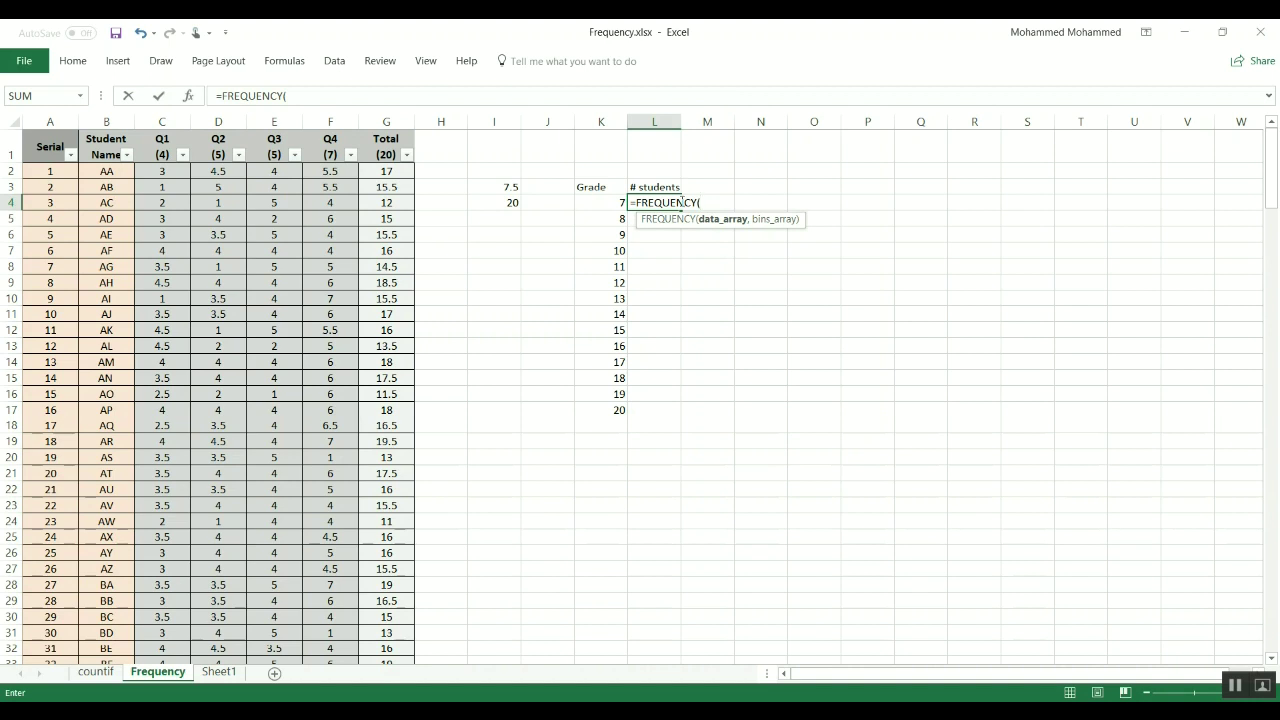
key(BackSpace)
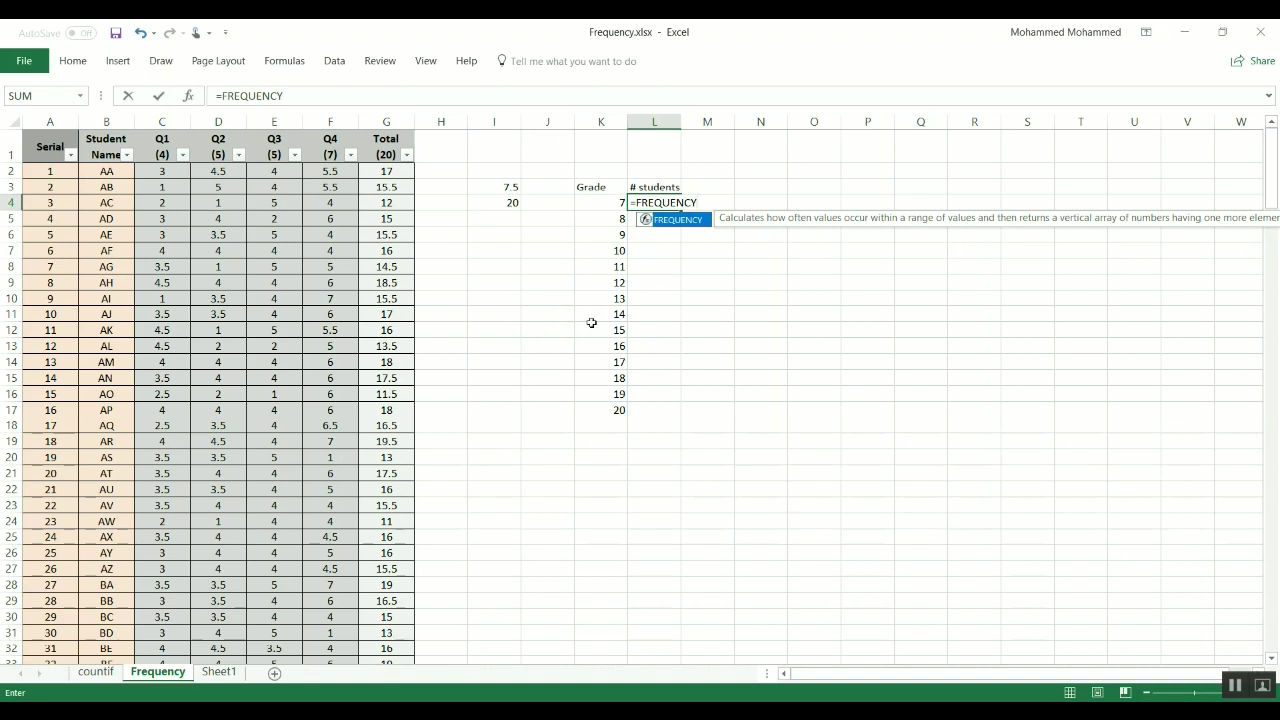
text(()
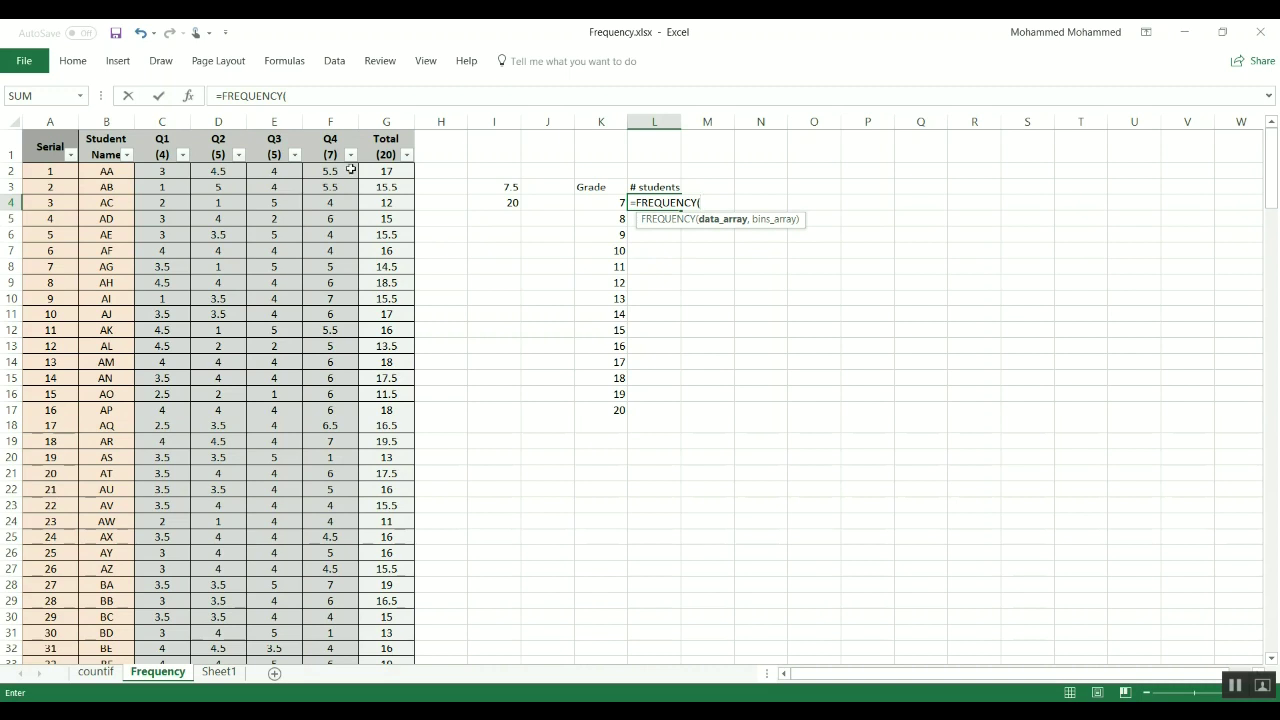
Complete the formula as =FREQUENCY(G2:G208,K4:K17) in L4.
click(381, 172)
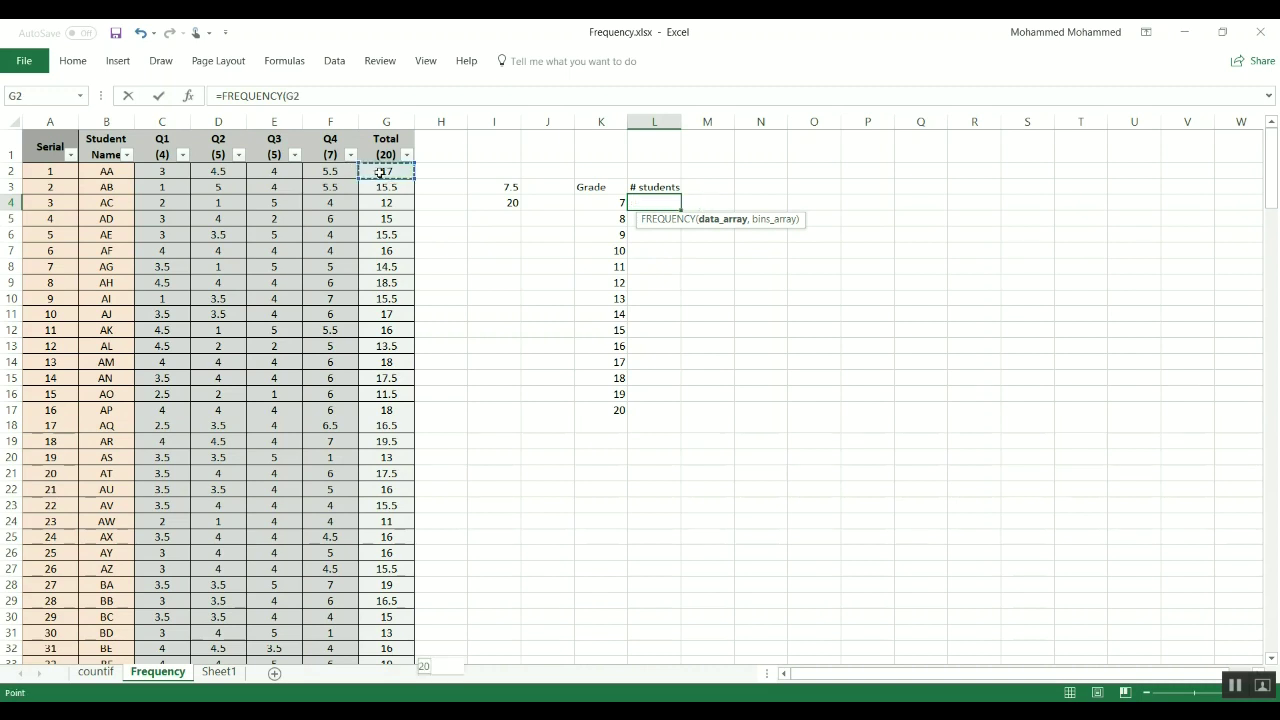
key(ctrl+shift+Down)
text(,)
key(Left)
key(Left)
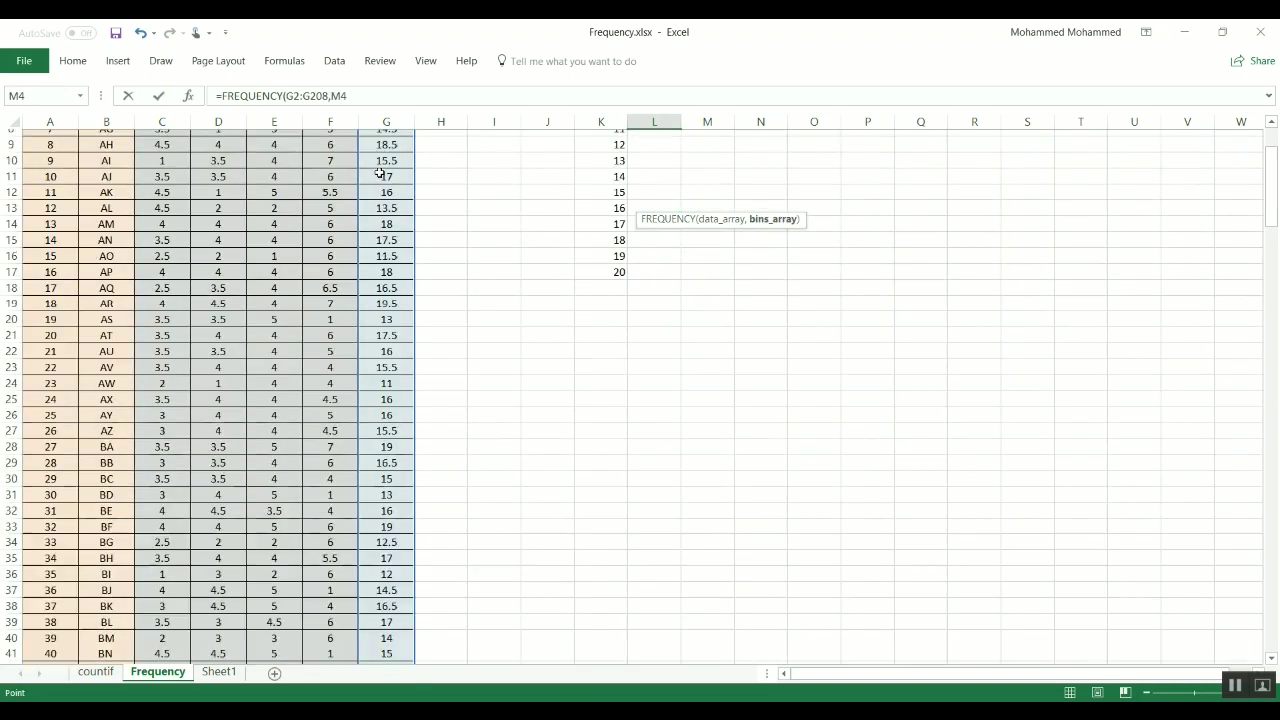
key(Right)
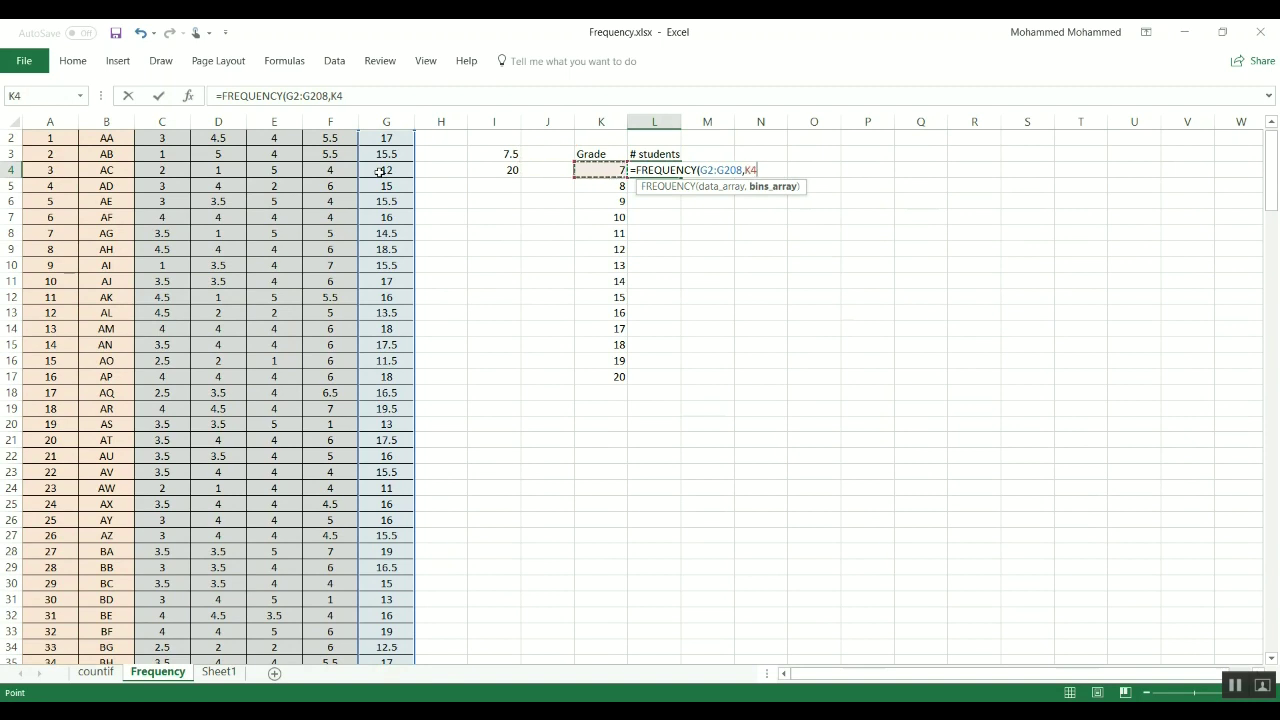
key(ctrl+shift+Down)
text())
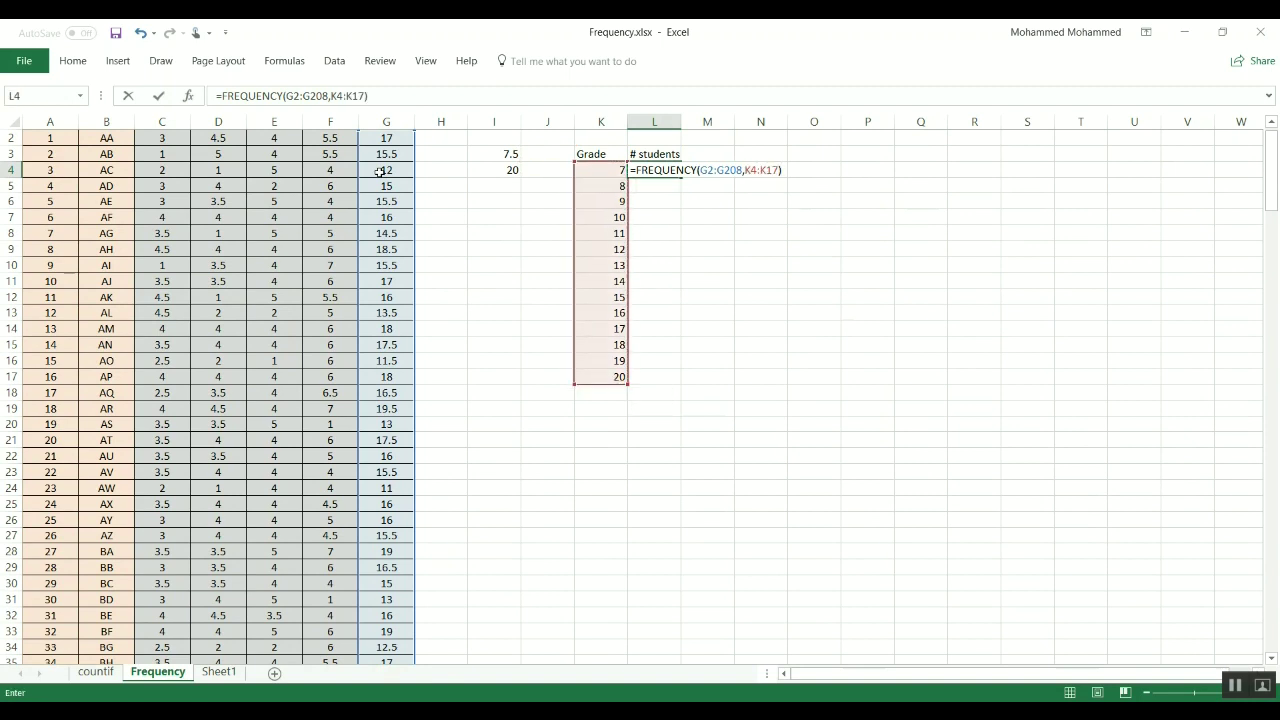
key(Return)
Re-enter it as an array formula across L4:L17 with Ctrl+Shift+Enter.
key(Up)
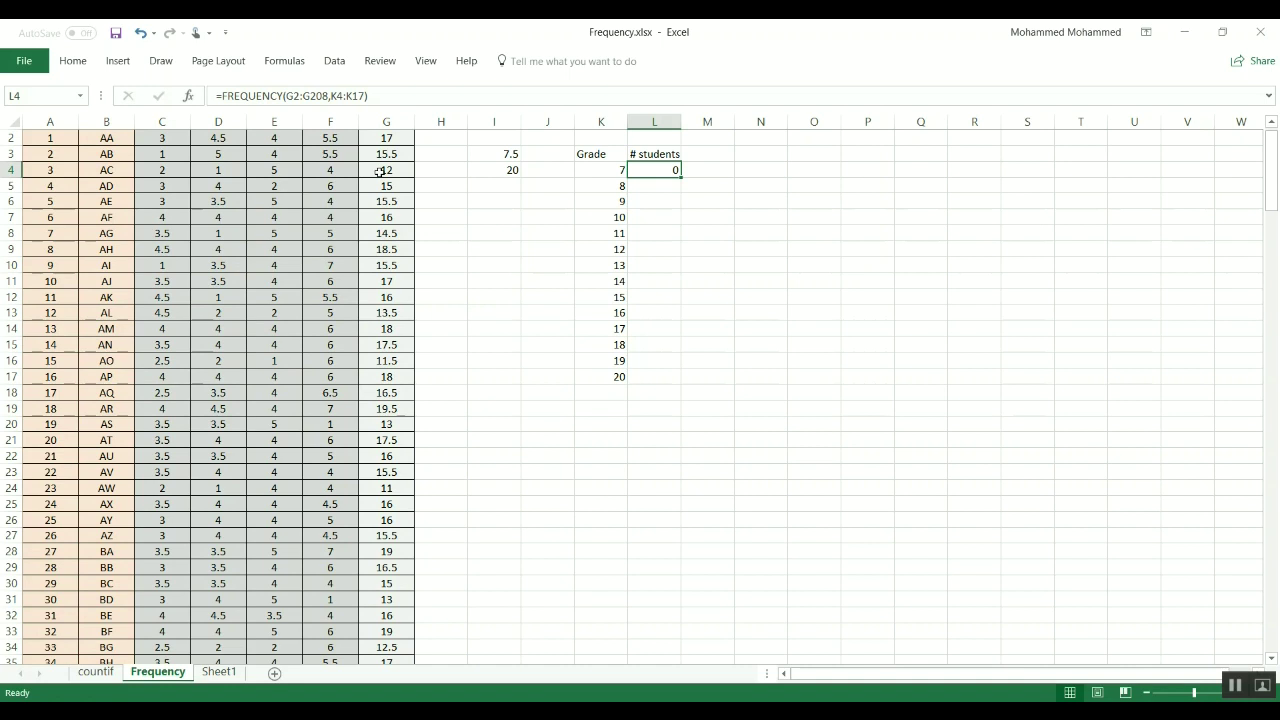
key(shift+Down)
key(shift+Down)
key(shift+Down)
key(shift+Down)
key(shift+Down)
key(shift+Down)
key(shift+Down)
key(shift+Down)
key(shift+Down)
key(shift+Down)
key(shift+Down)
key(shift+Down)
key(shift+Down)
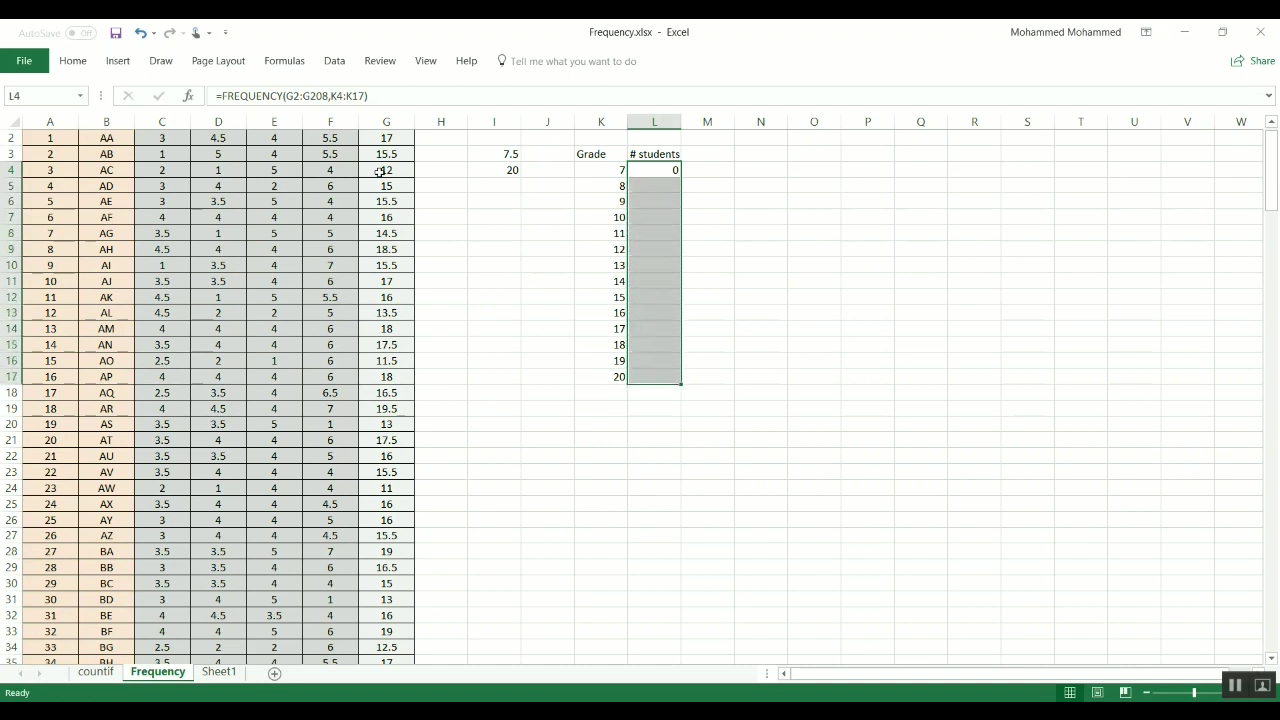
key(F2)
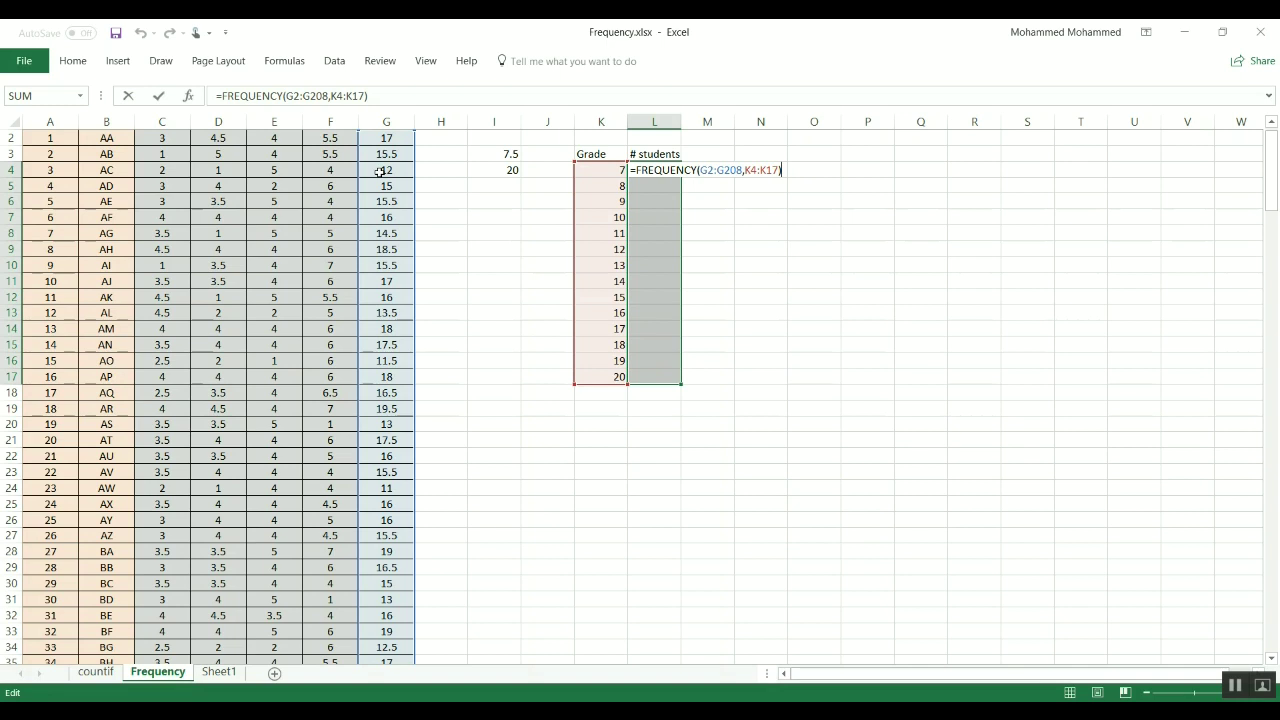
key(ctrl+shift+Return)
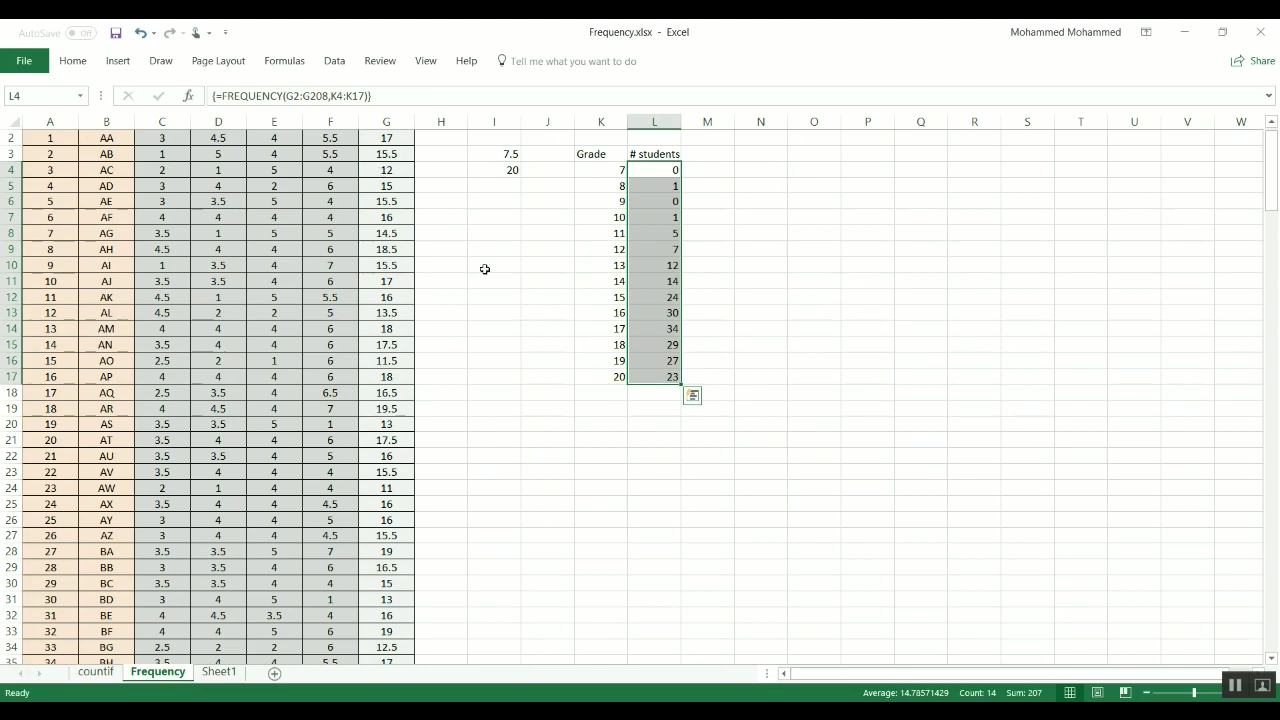
click(648, 172)
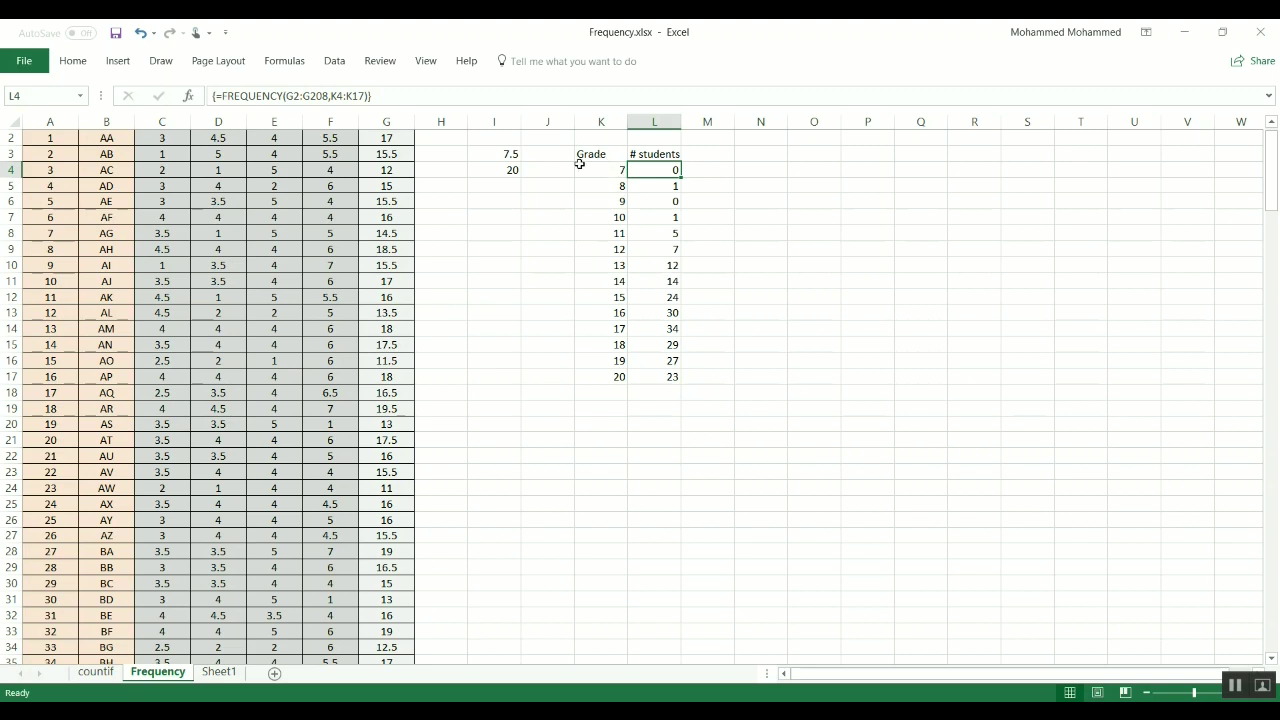
click(589, 168)
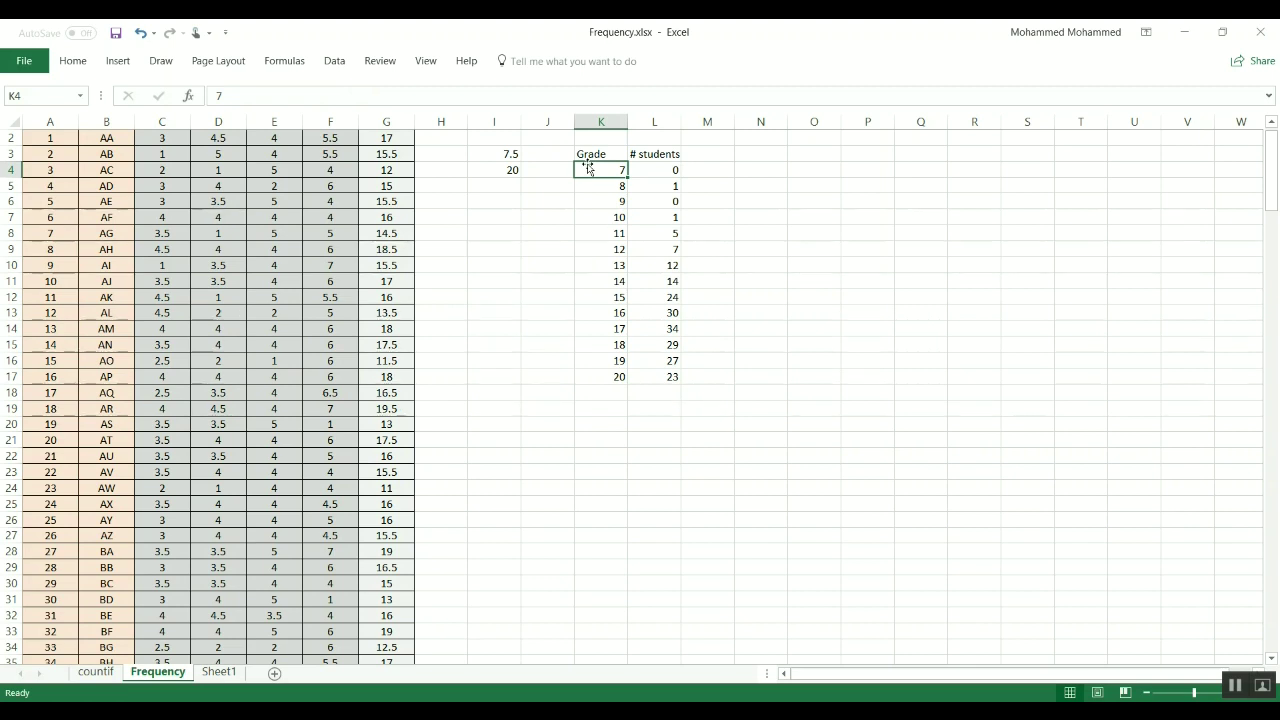
Change the bins to half-point steps (7, 7.5 … 20) filled down to K30.
key(Down)
text(7.5)
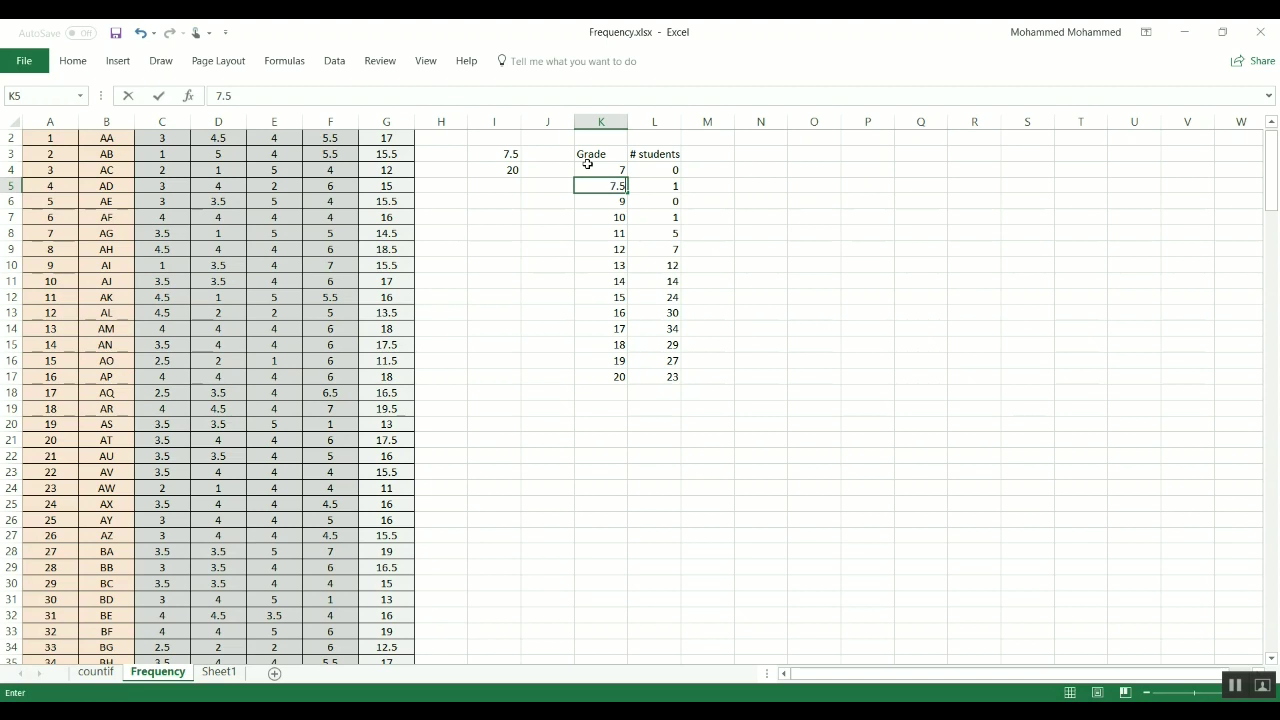
key(Down)
key(Down)
key(Up)
key(Up)
key(shift+Up)
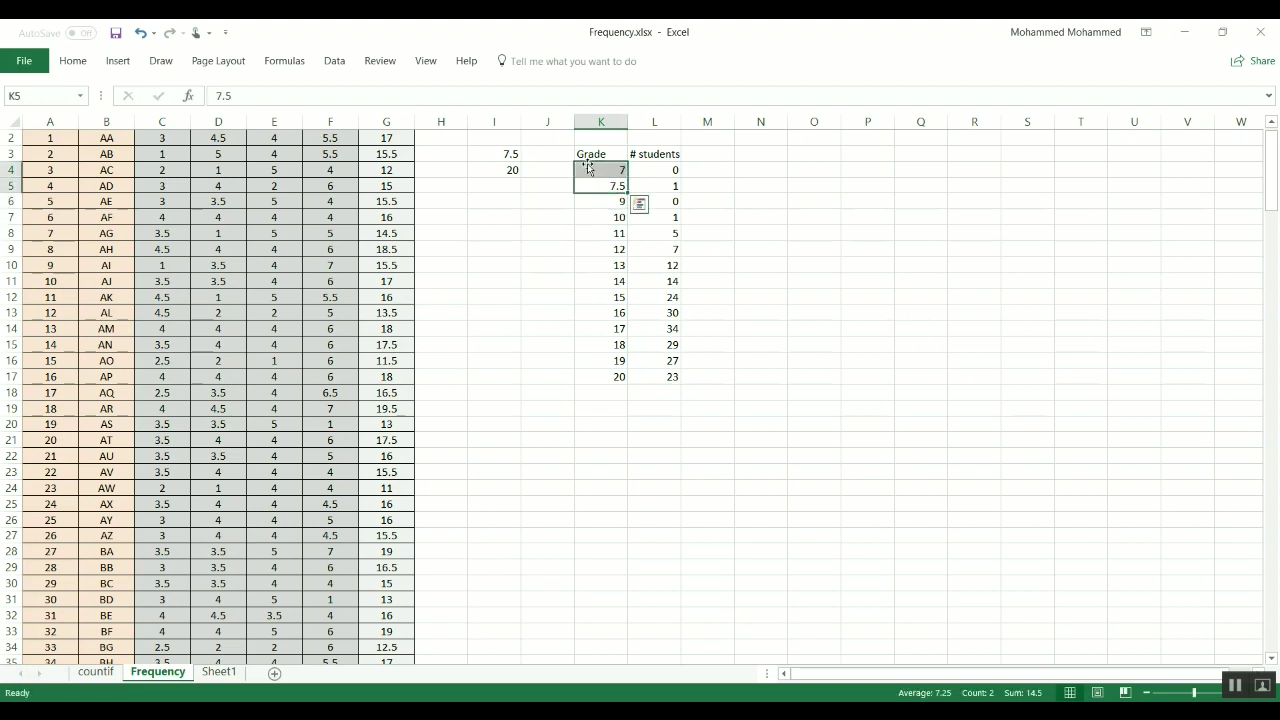
drag(627, 193, 590, 590)
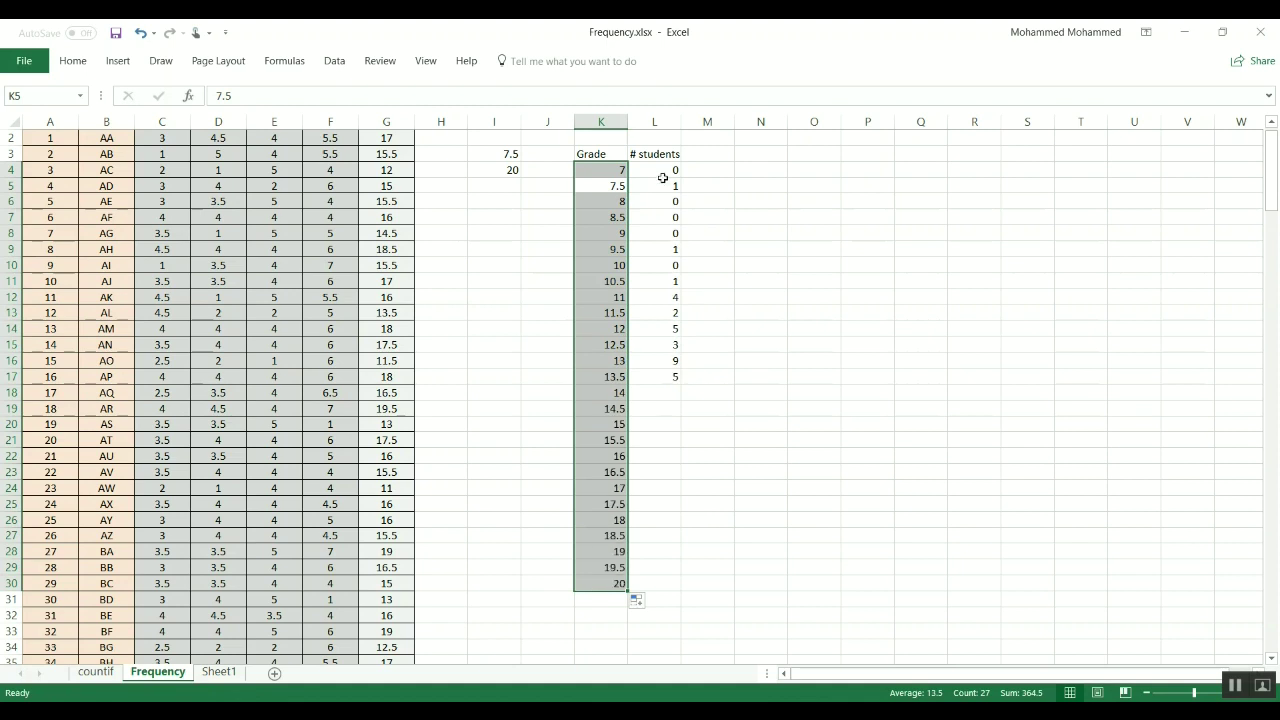
Re-enter the array formula over L4:L30 as {=FREQUENCY(G2:G208,K4:K30)}.
drag(662, 175, 649, 591)
key(F2)
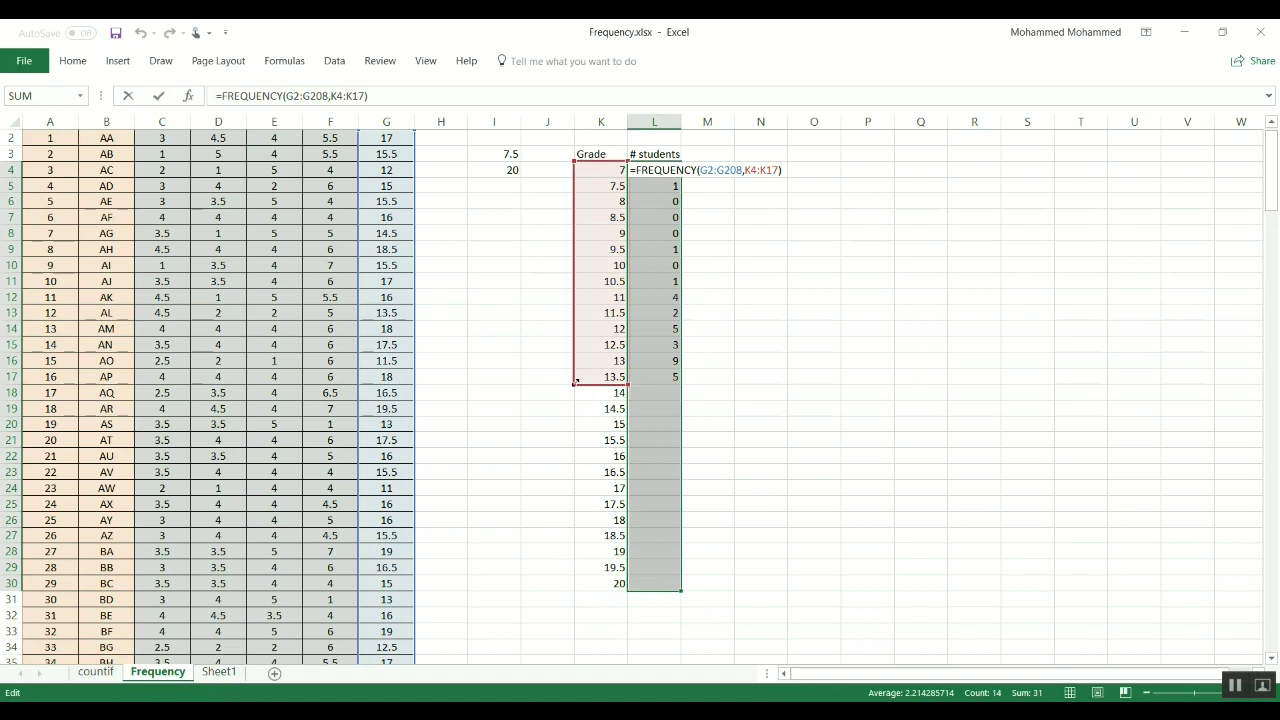
drag(574, 466, 590, 595)
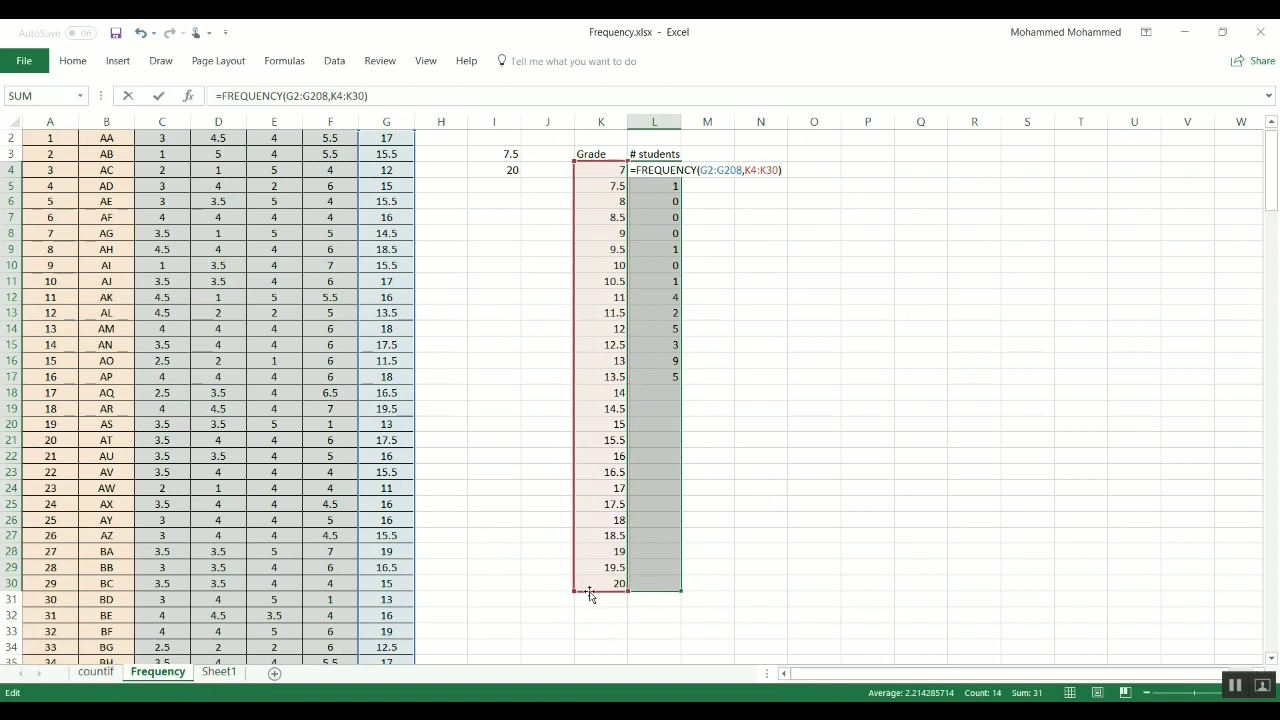
key(ctrl+shift+Return)
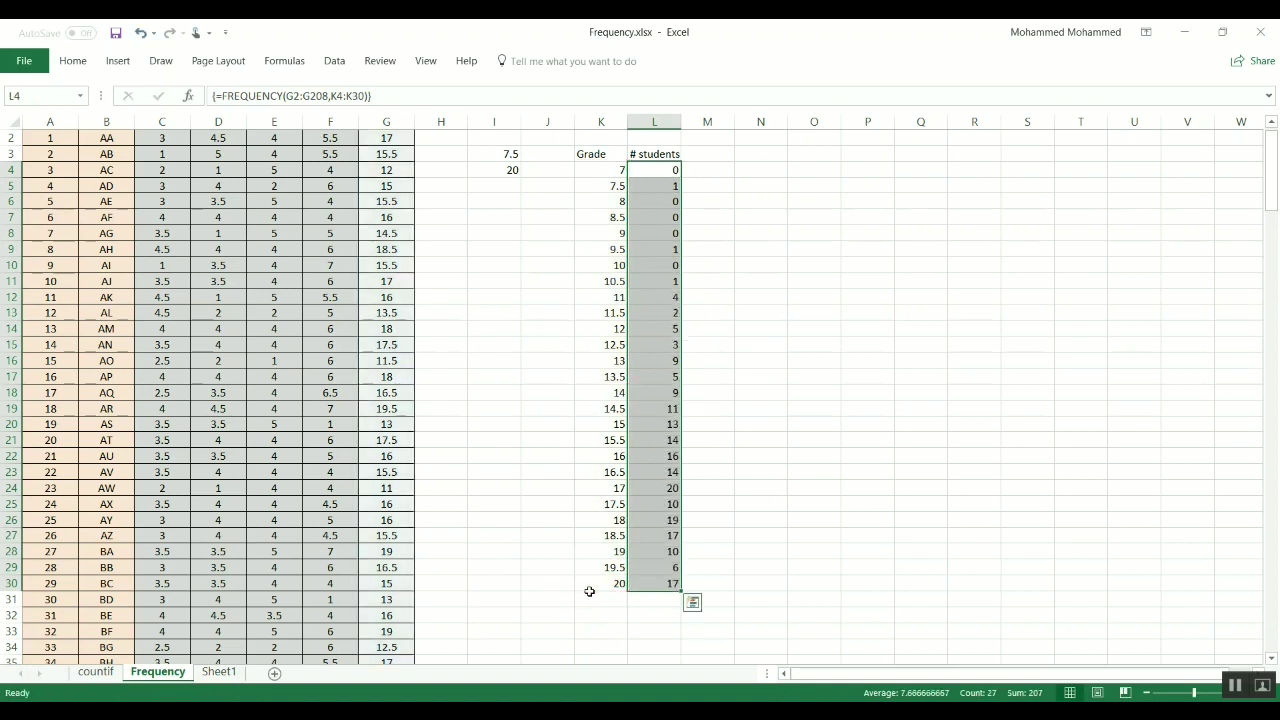
key(Left)
key(Up)
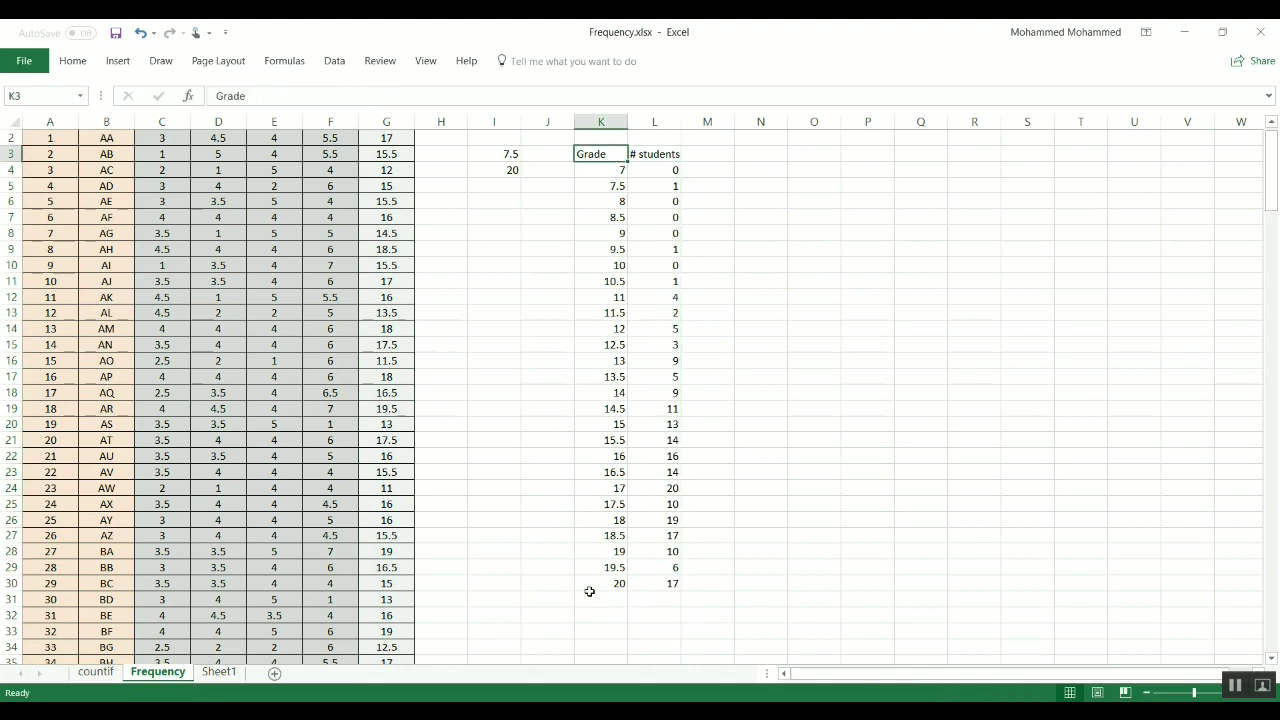
key(Down)
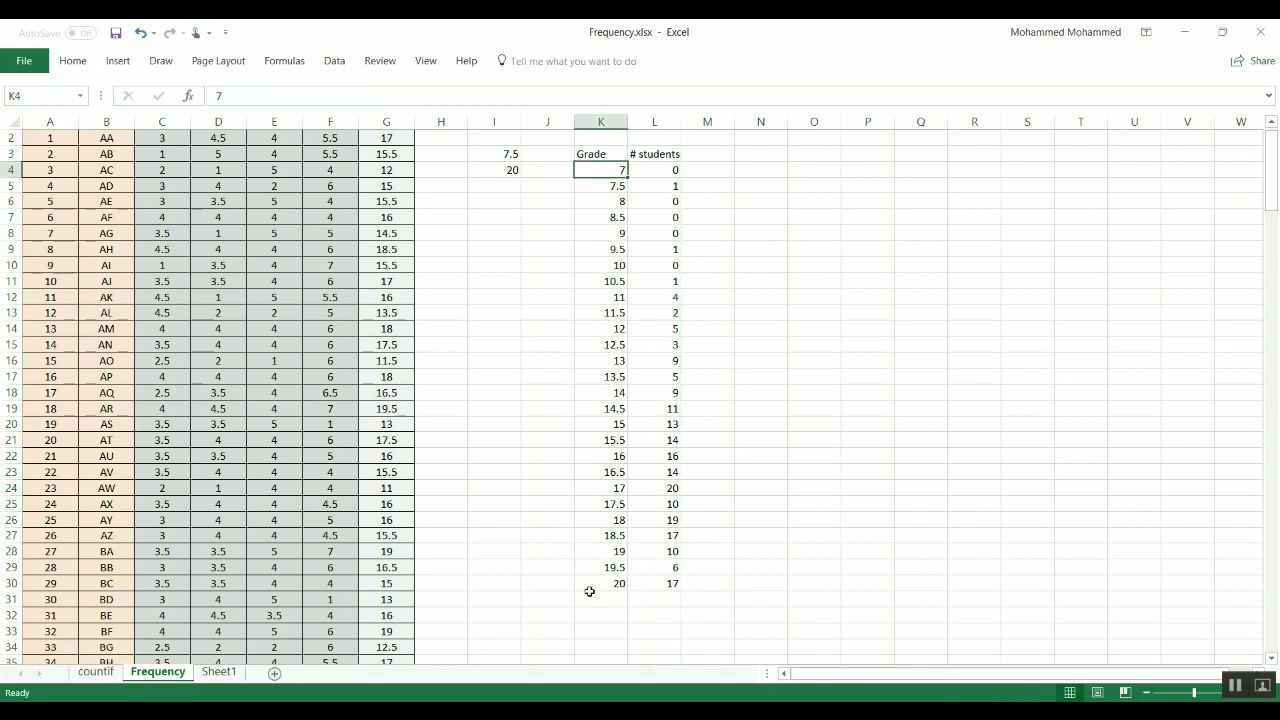
key(Up)
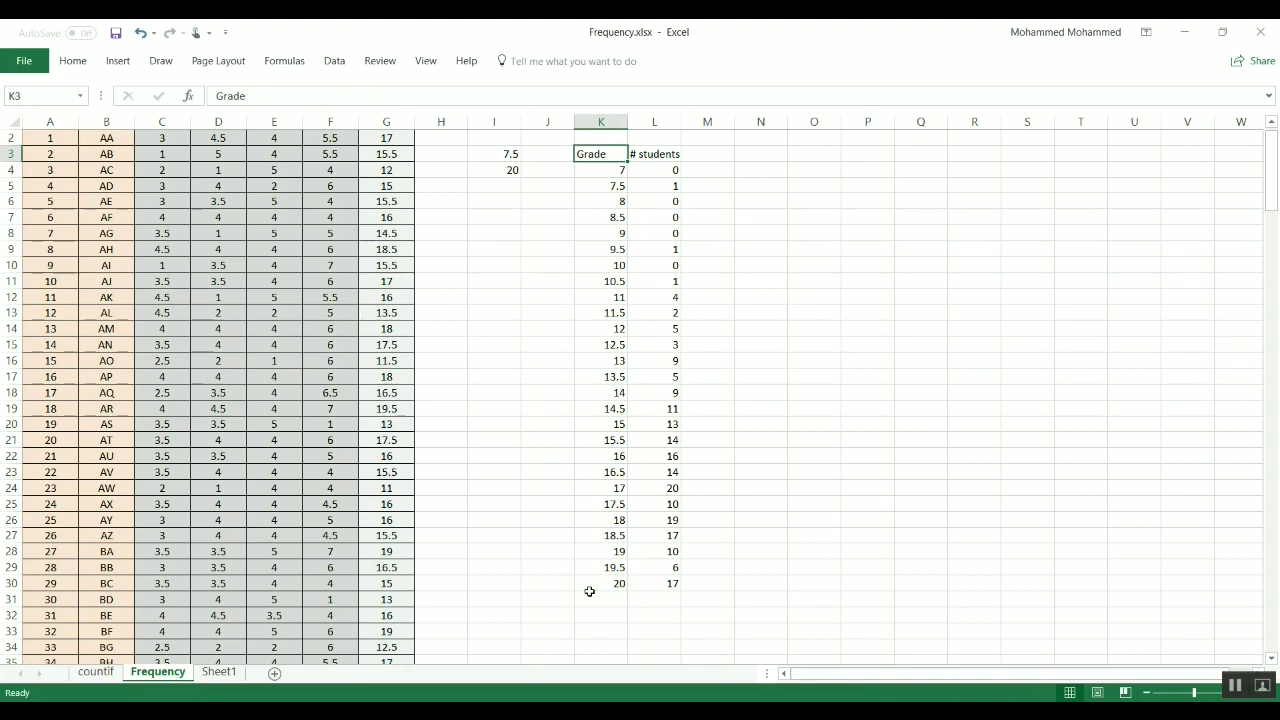
Insert a clustered column chart from the Grade and # students table.
key(ctrl+a)
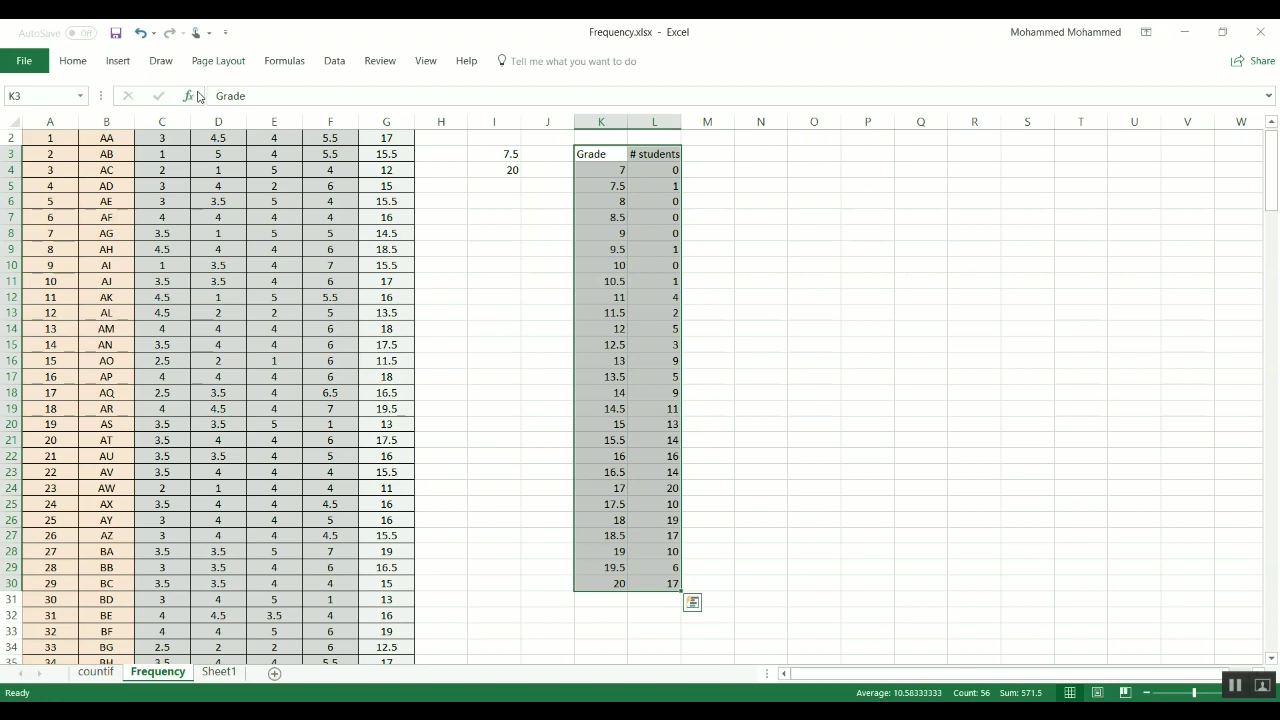
click(115, 61)
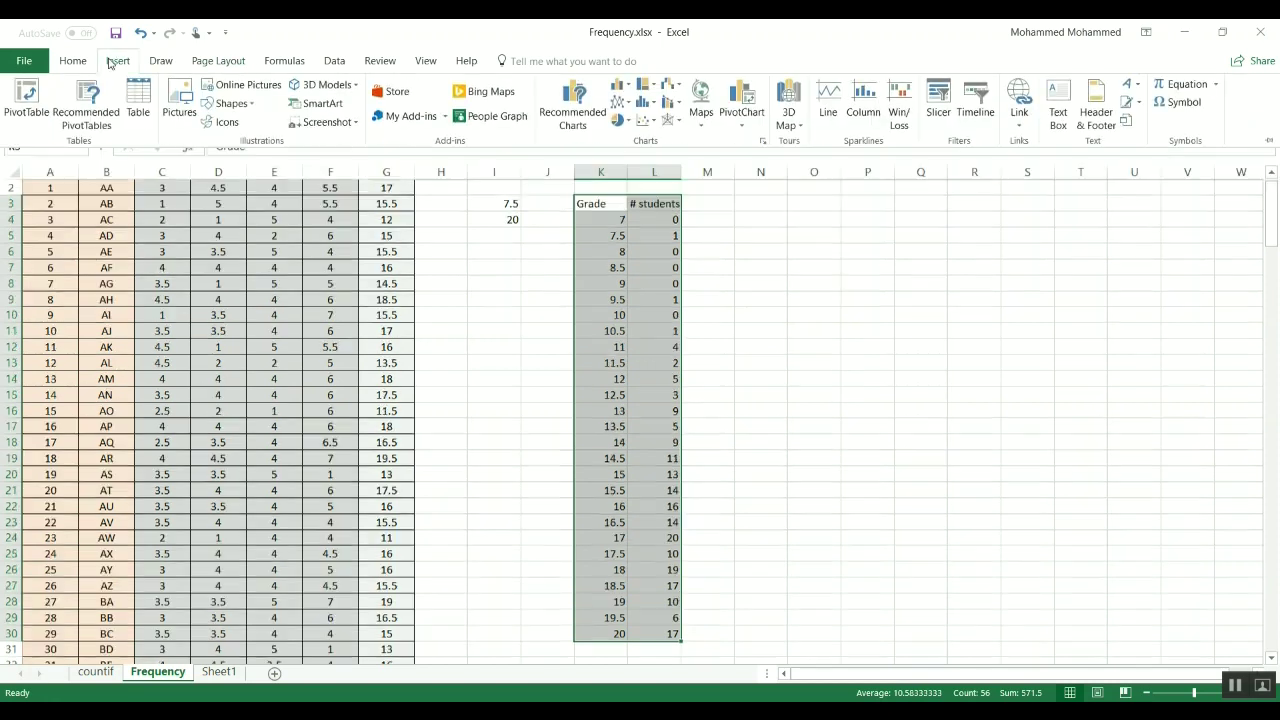
click(622, 84)
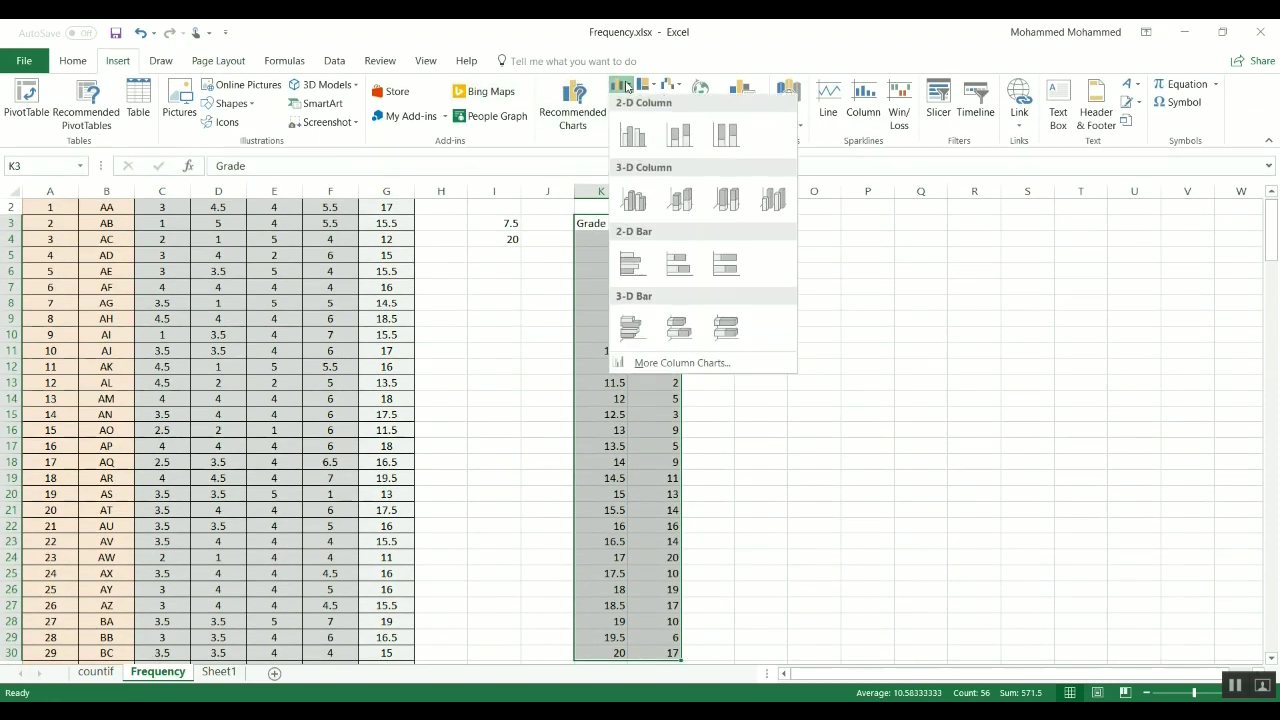
click(632, 137)
Move the chart up beside the table, over columns M–T.
drag(680, 314, 657, 296)
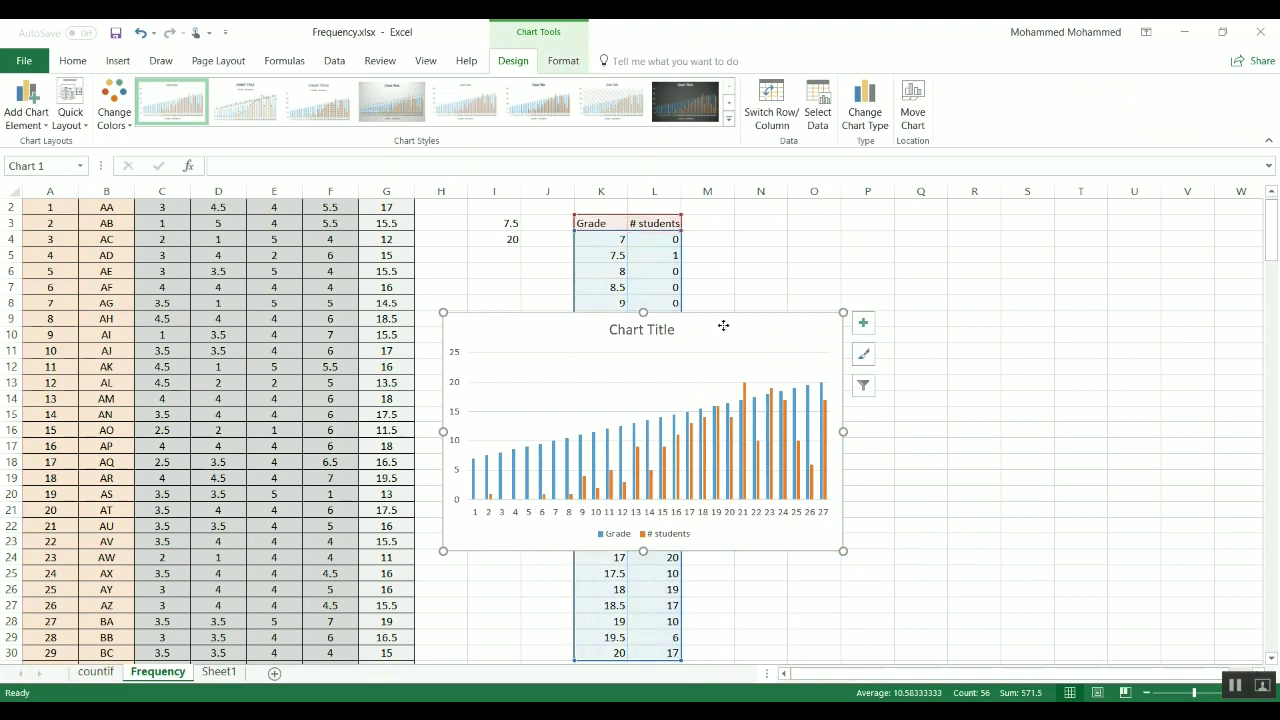
drag(723, 325, 967, 249)
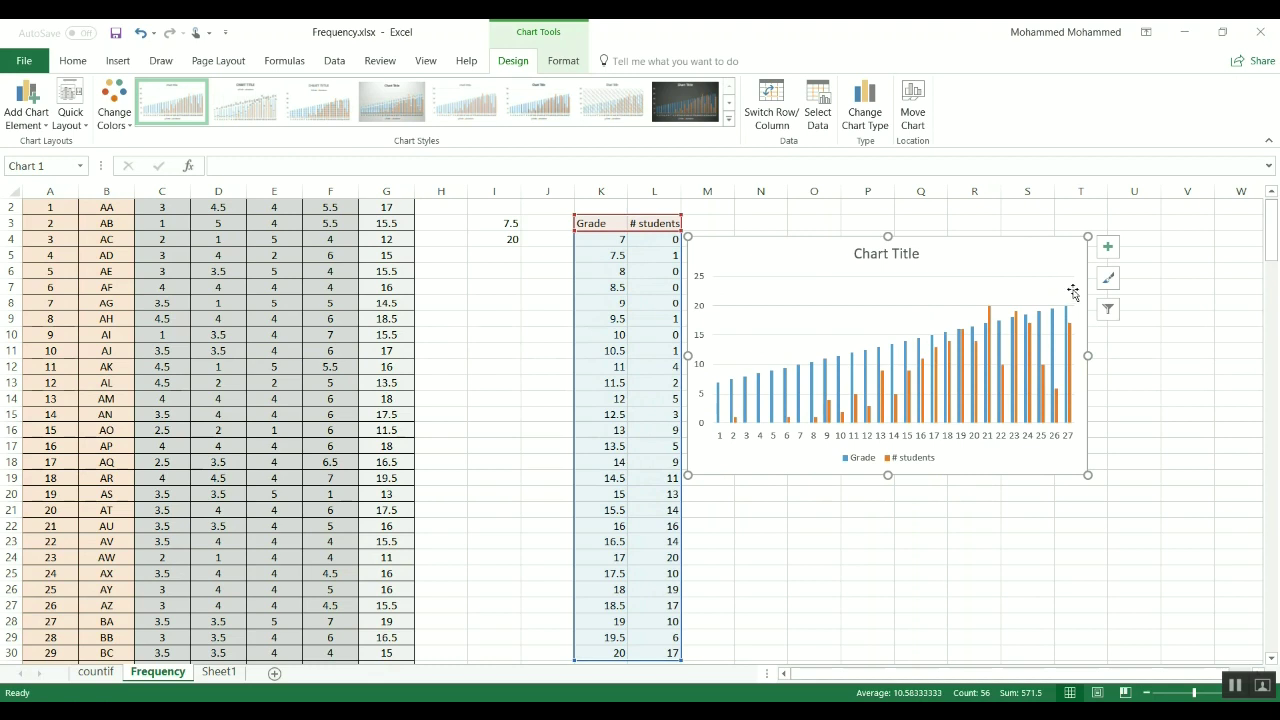
click(893, 357)
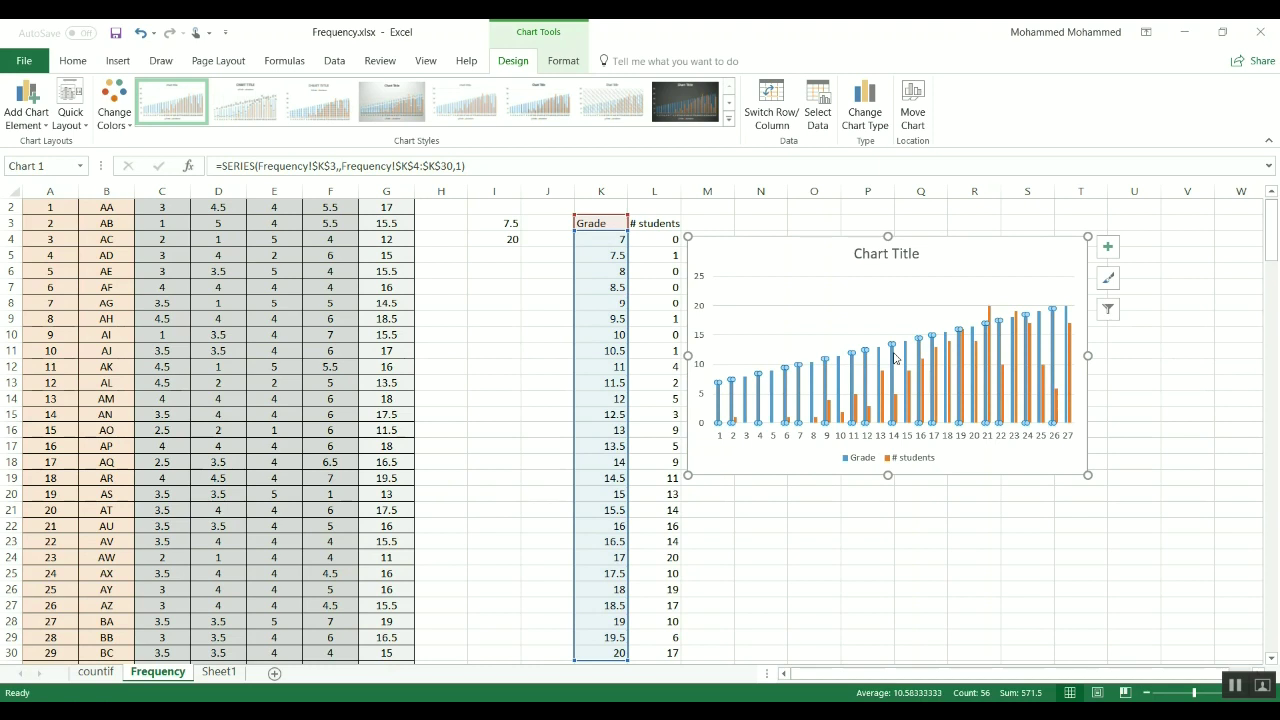
Delete the blue Grade series, leaving only the # students bars.
key(Delete)
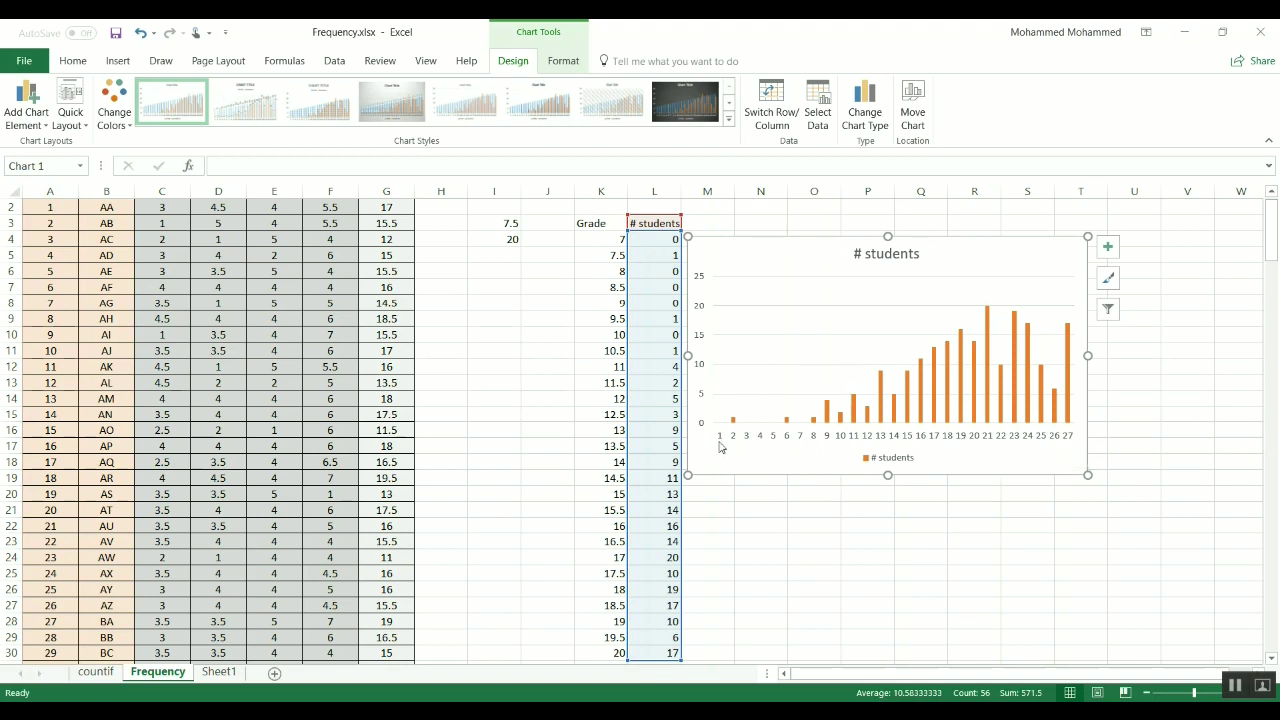
right_click(782, 343)
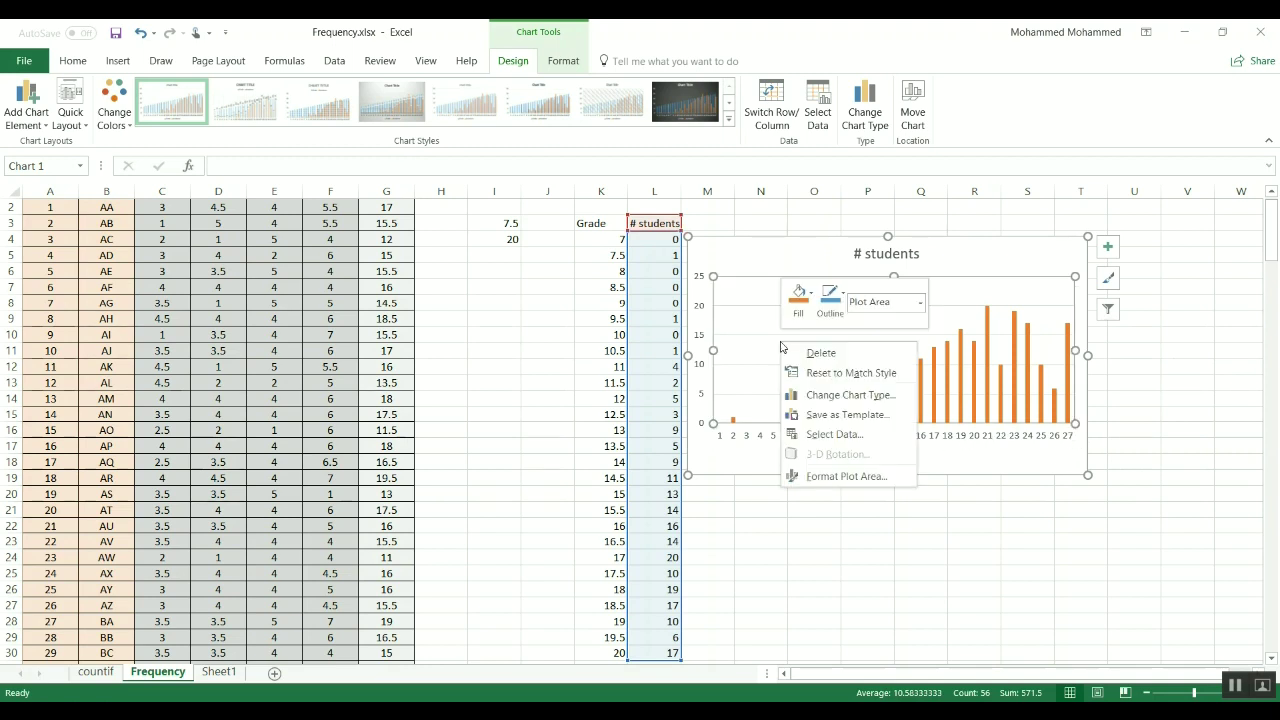
Set K4:K30 as the horizontal axis labels in Select Data, replacing 1–27.
click(813, 434)
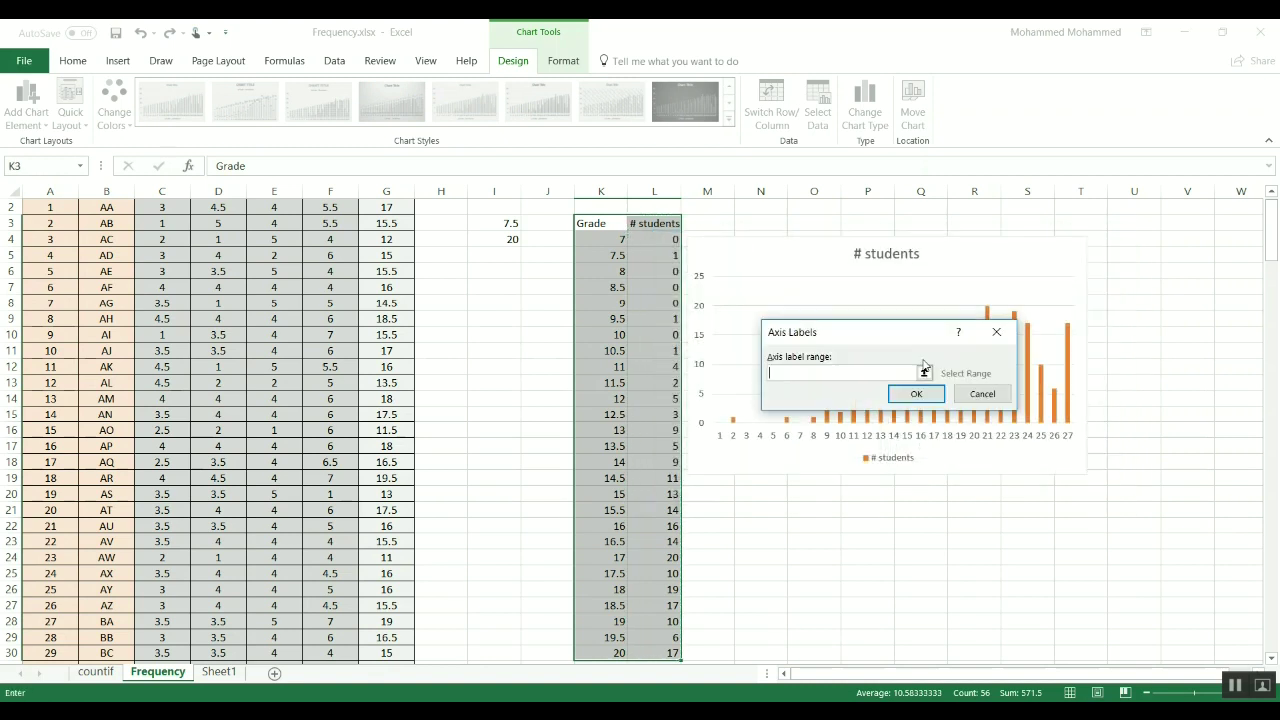
click(990, 397)
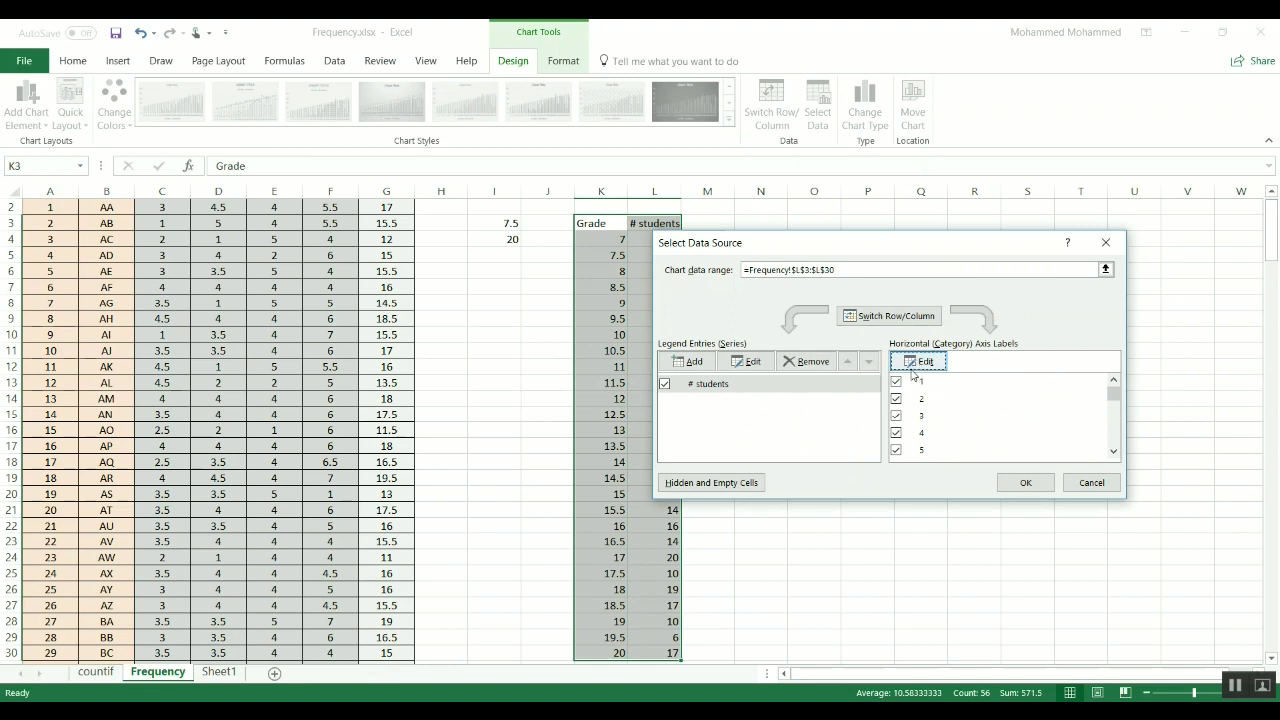
click(929, 364)
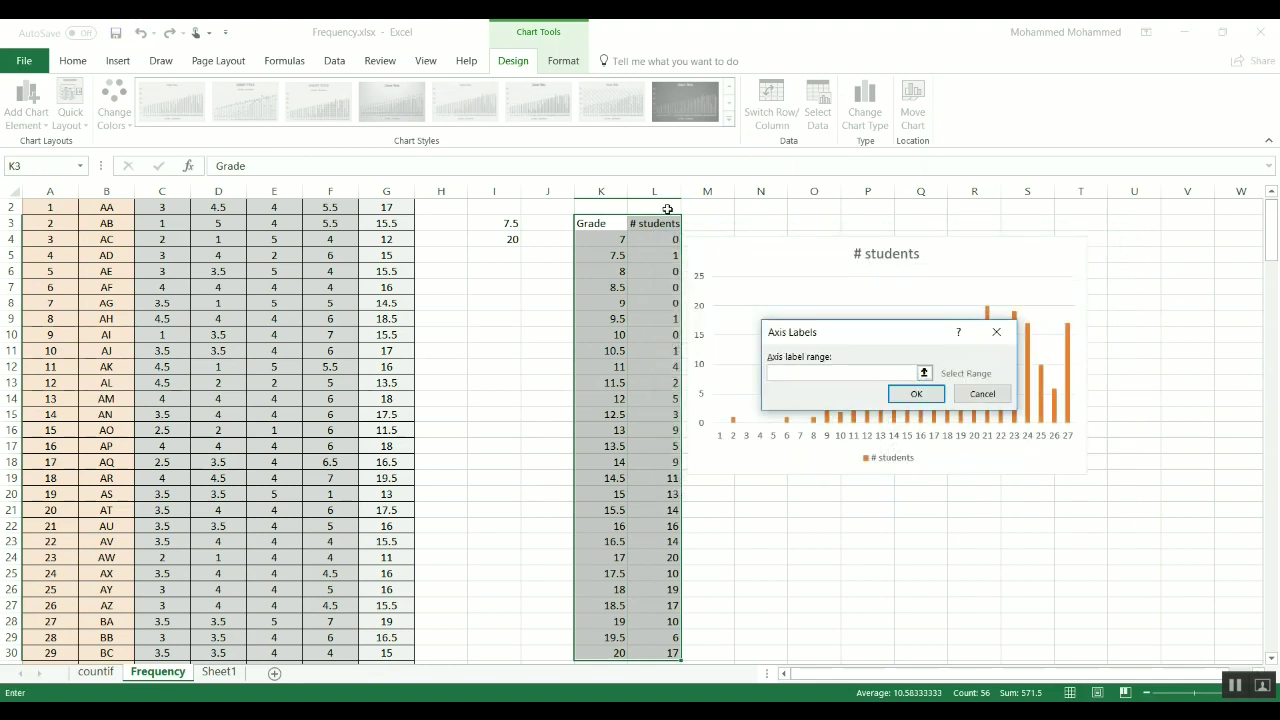
drag(607, 236, 605, 652)
click(914, 392)
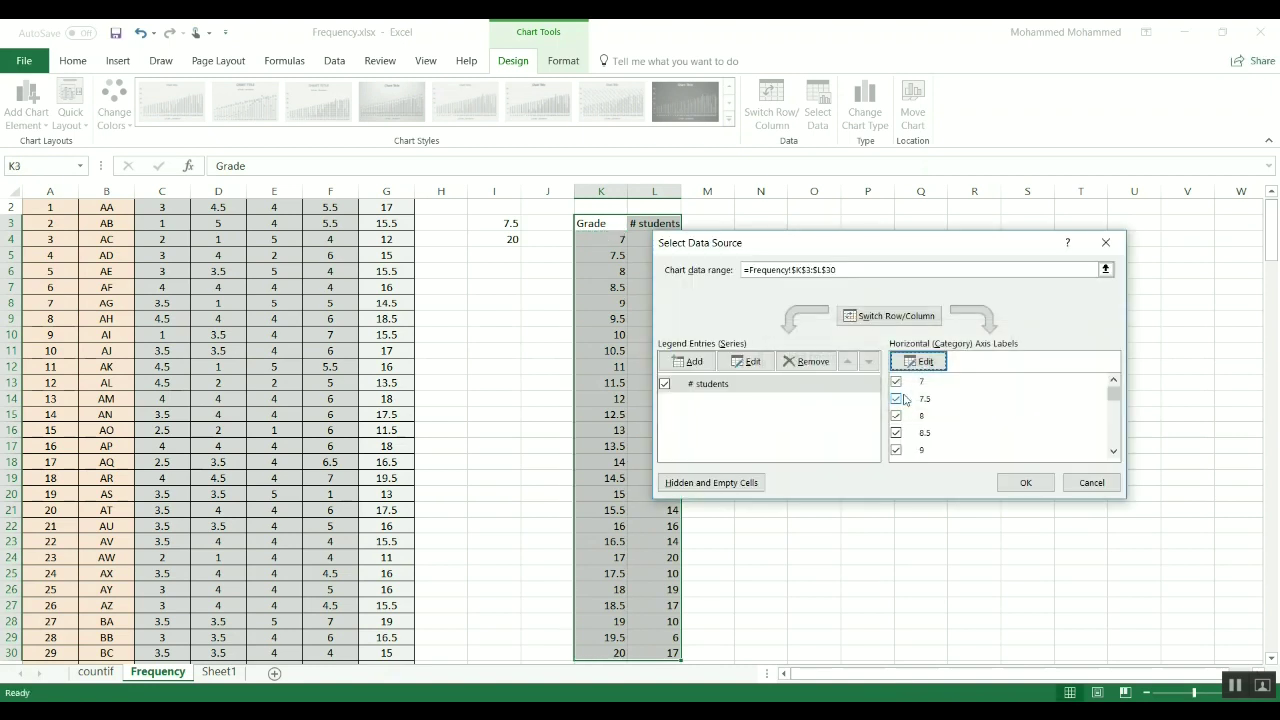
click(1027, 483)
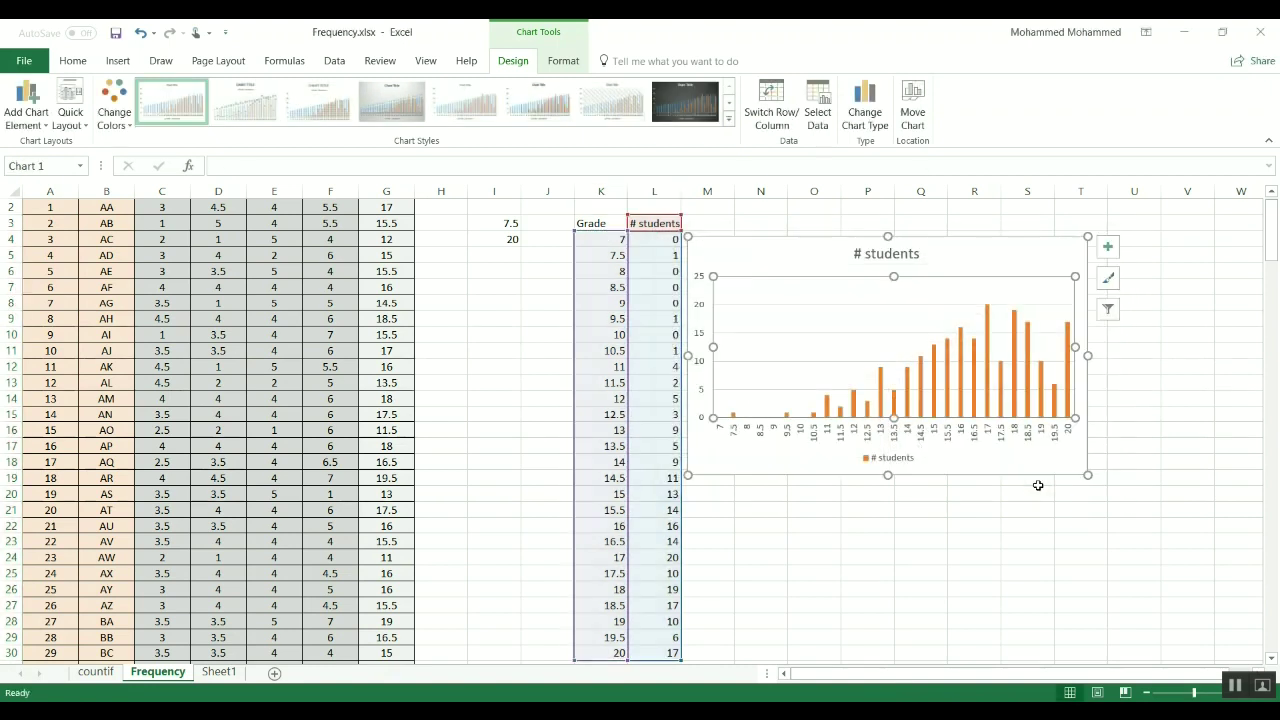
click(846, 533)
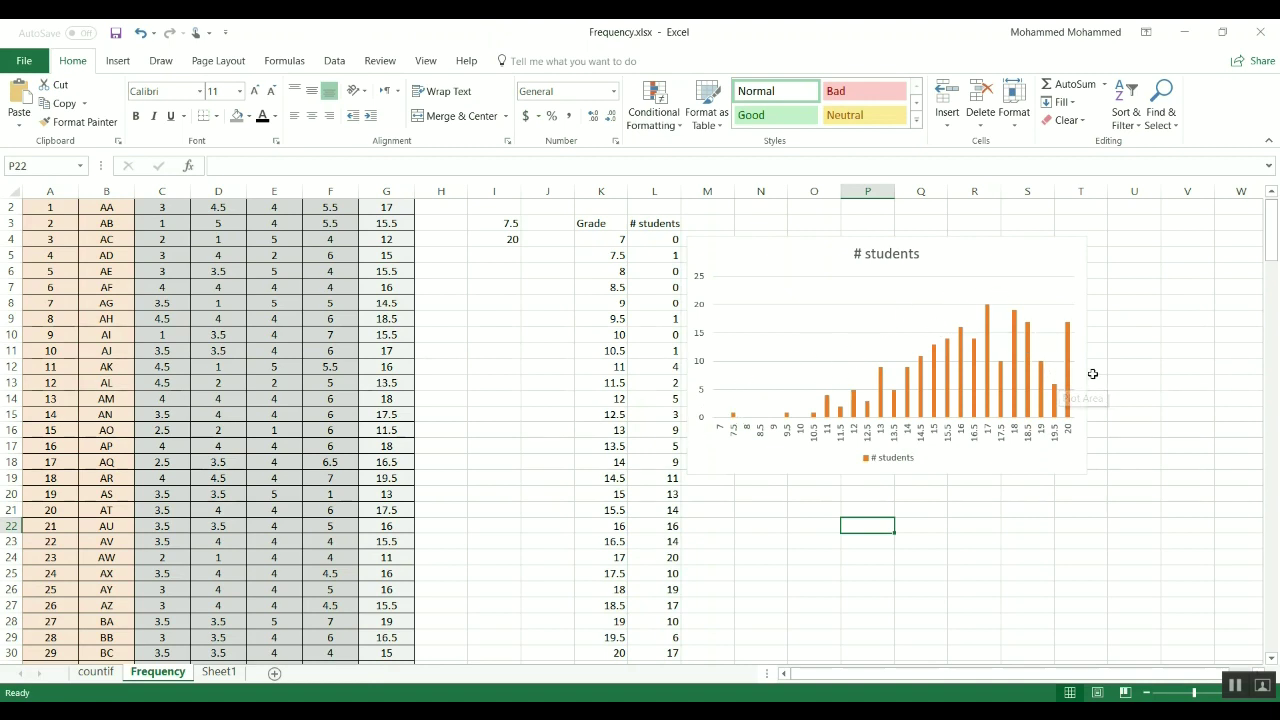
Change the grade bins to whole numbers by entering 8 in K5 and refilling down.
click(707, 254)
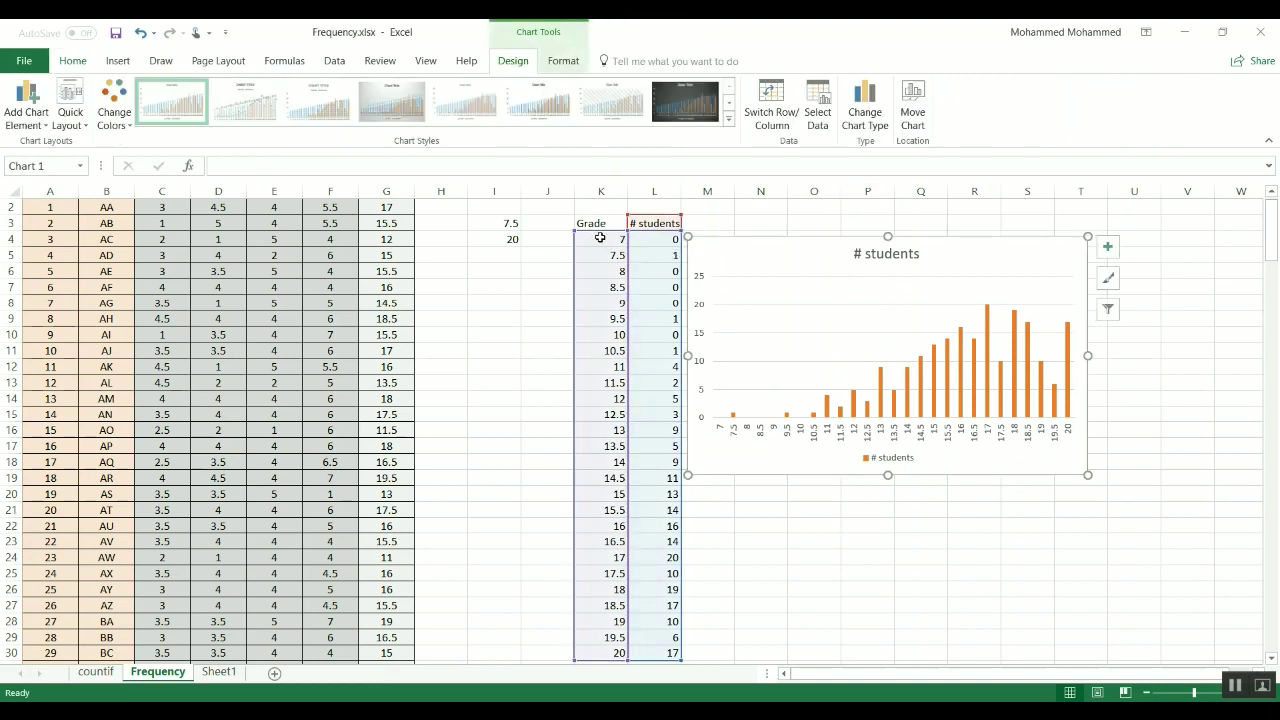
click(600, 237)
key(Down)
text(8)
key(Return)
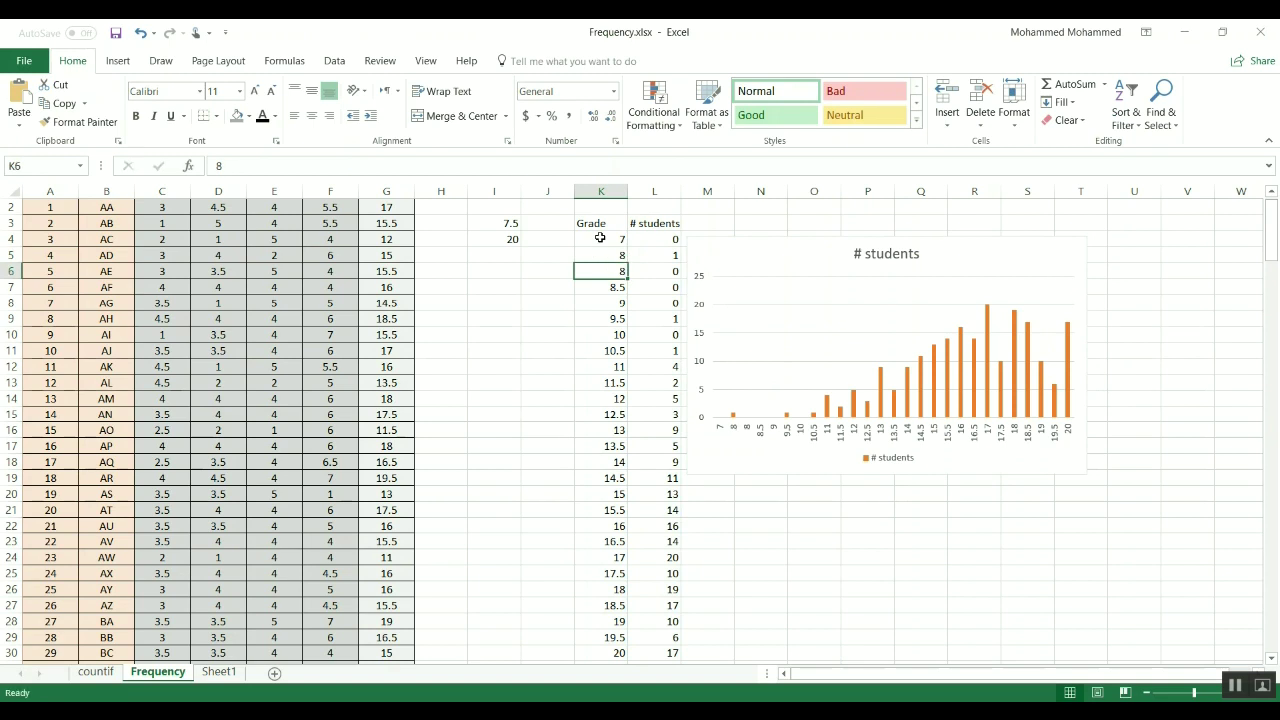
key(Up)
key(shift+Up)
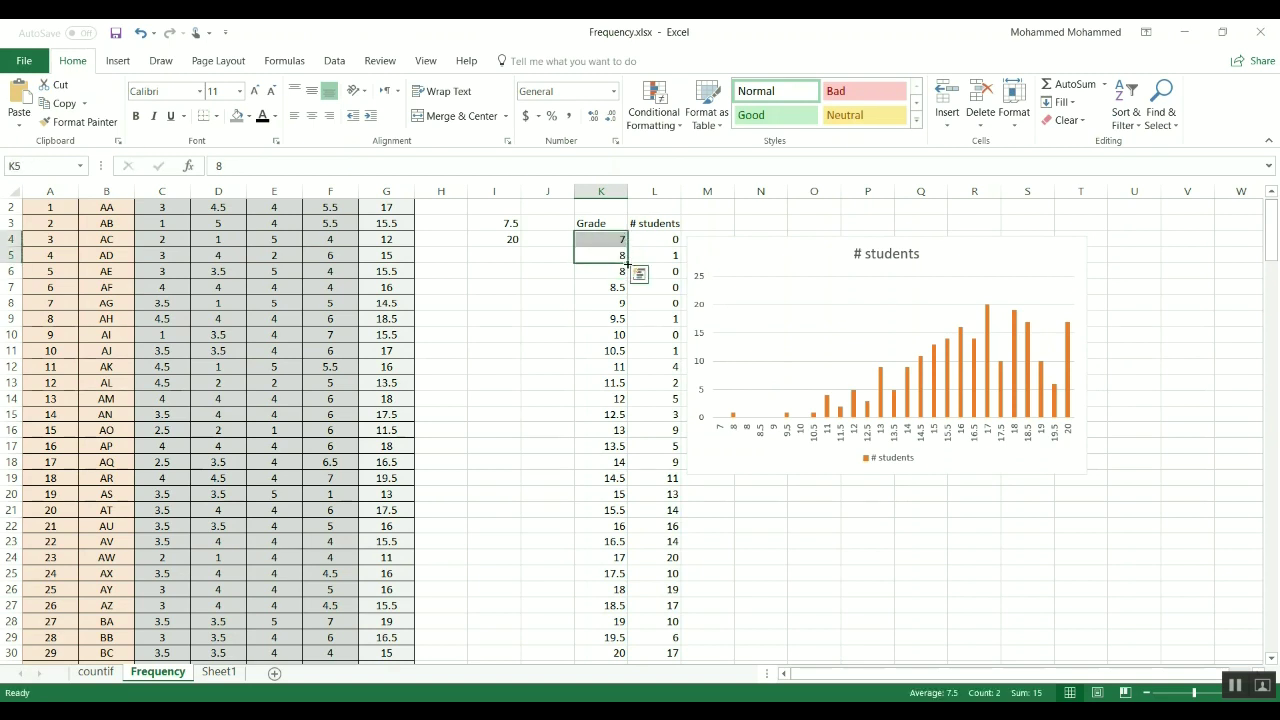
double_click(628, 263)
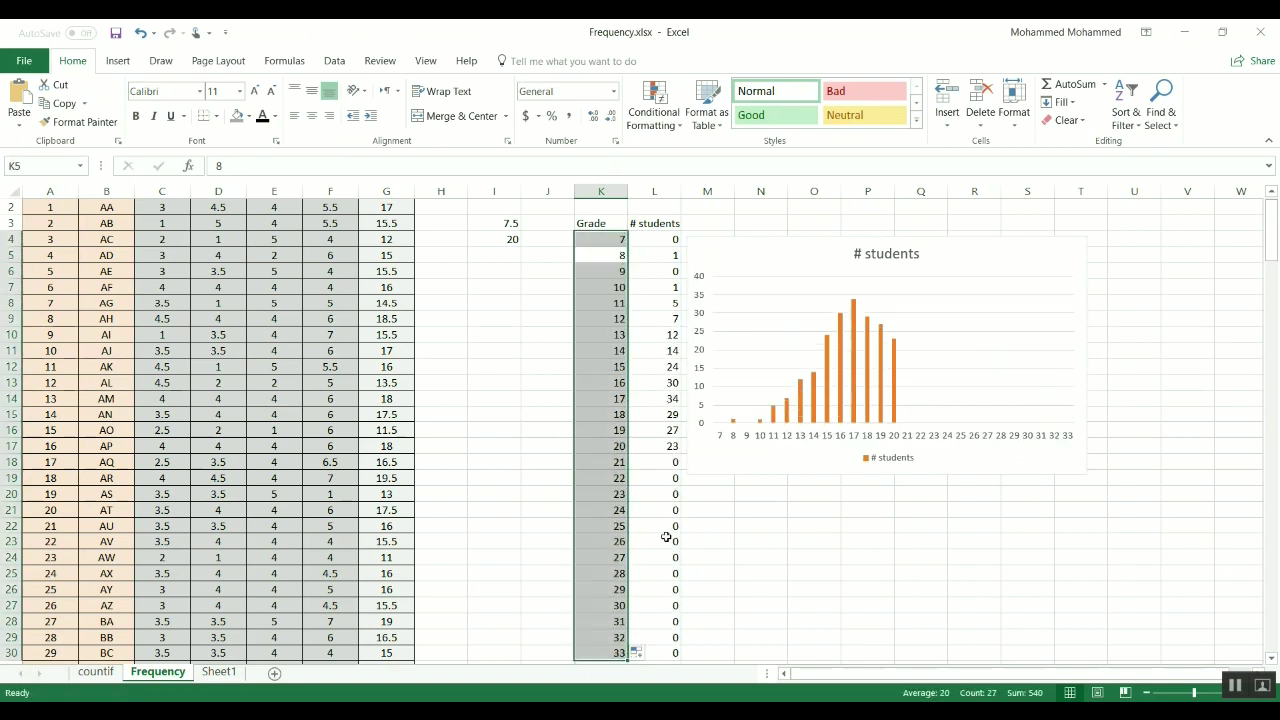
scroll(666, 537, down, 2)
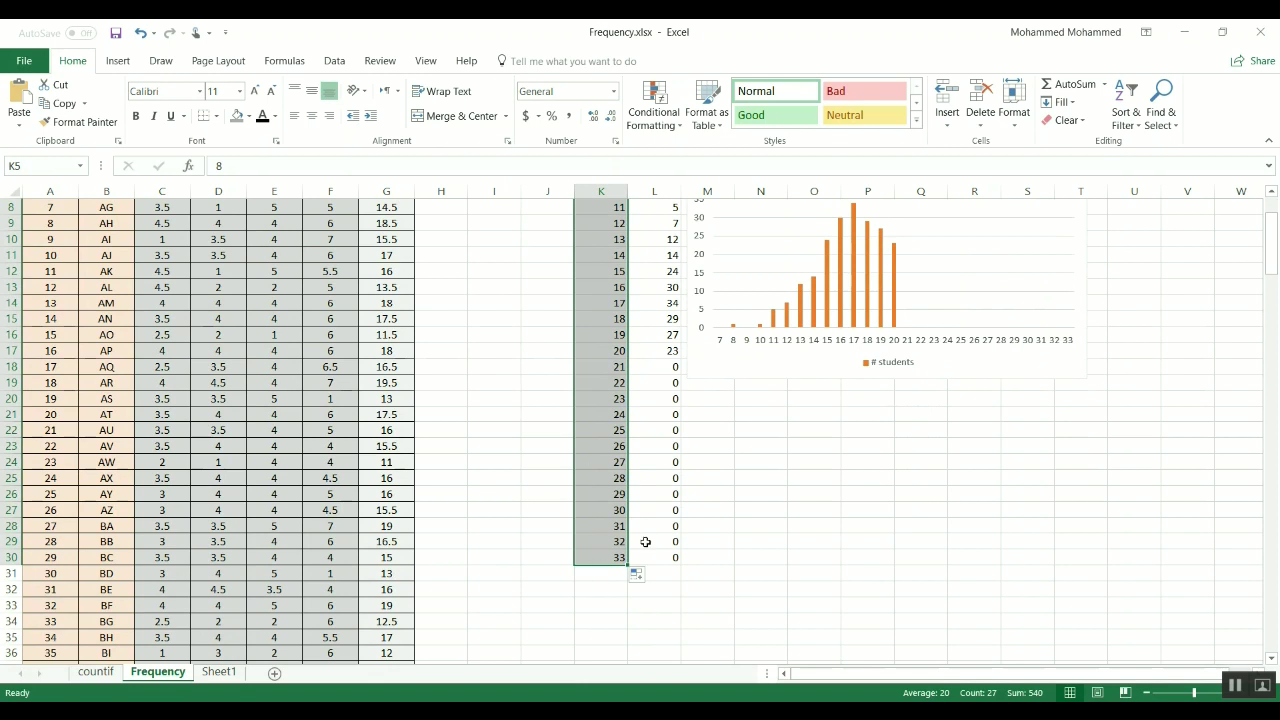
Shrink the chart's source range to row 17 so it plots grades 7–20.
click(967, 318)
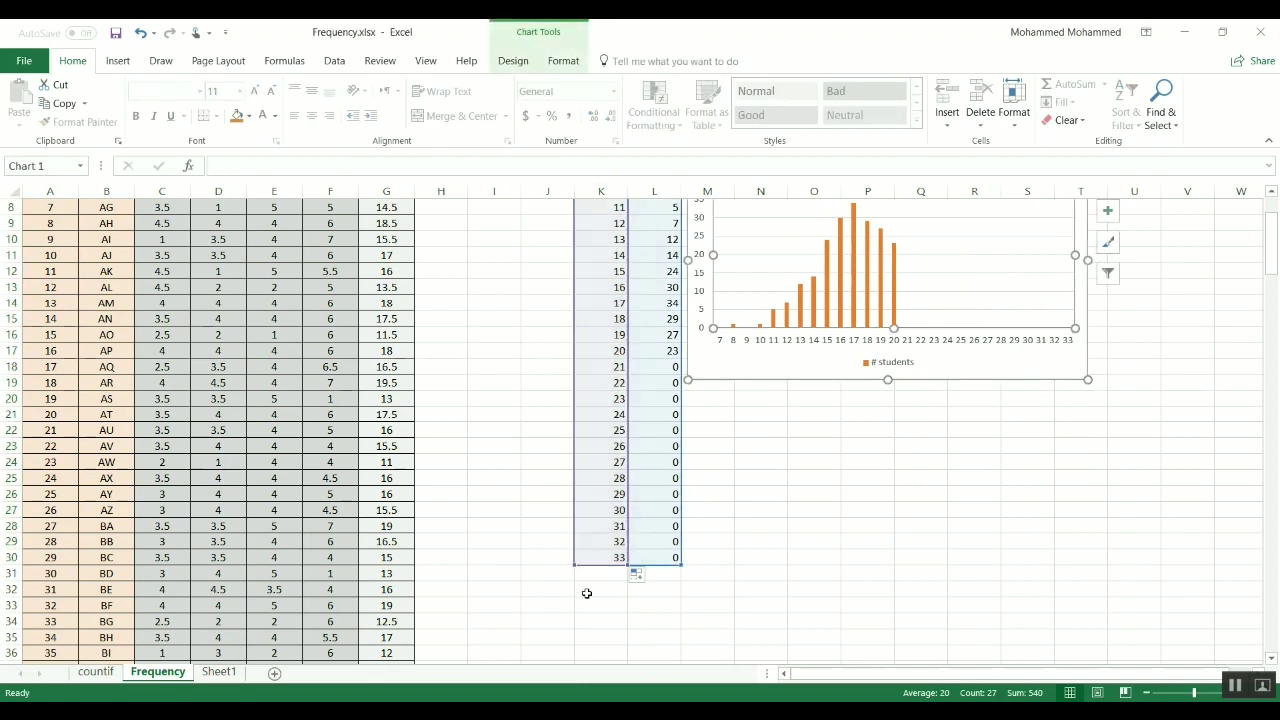
drag(629, 566, 630, 353)
scroll(794, 514, up, 3)
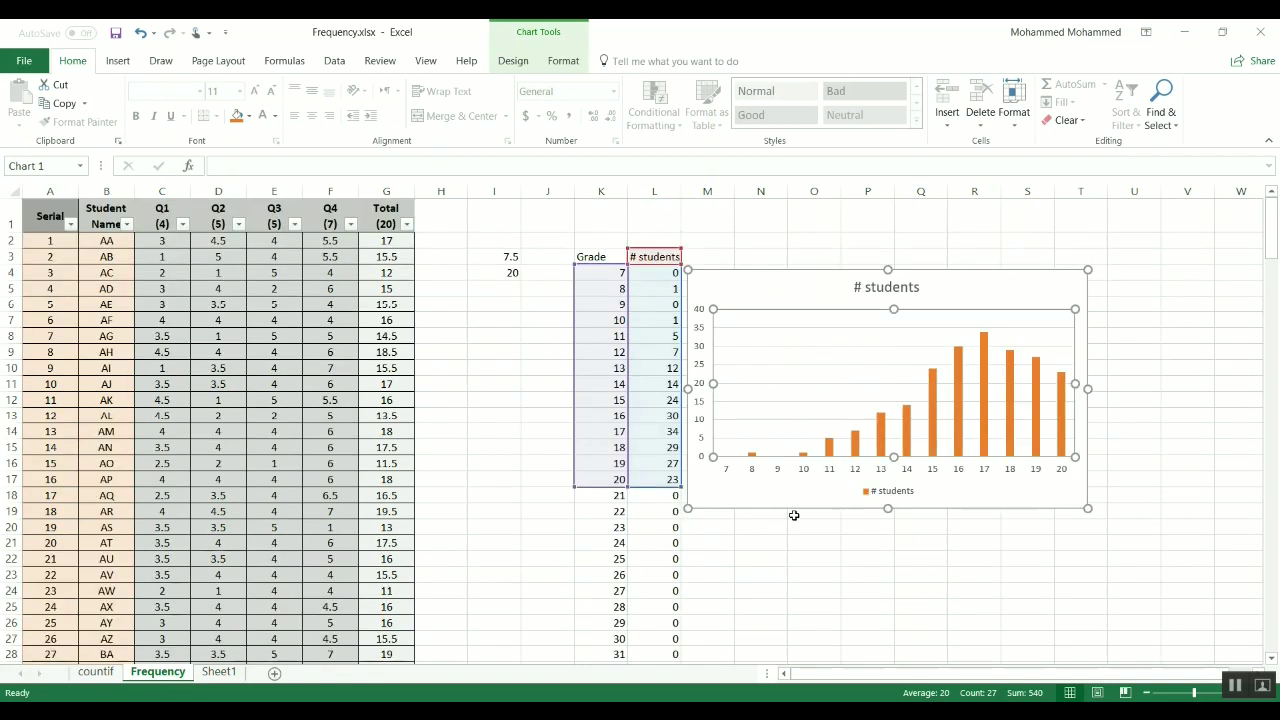
click(808, 541)
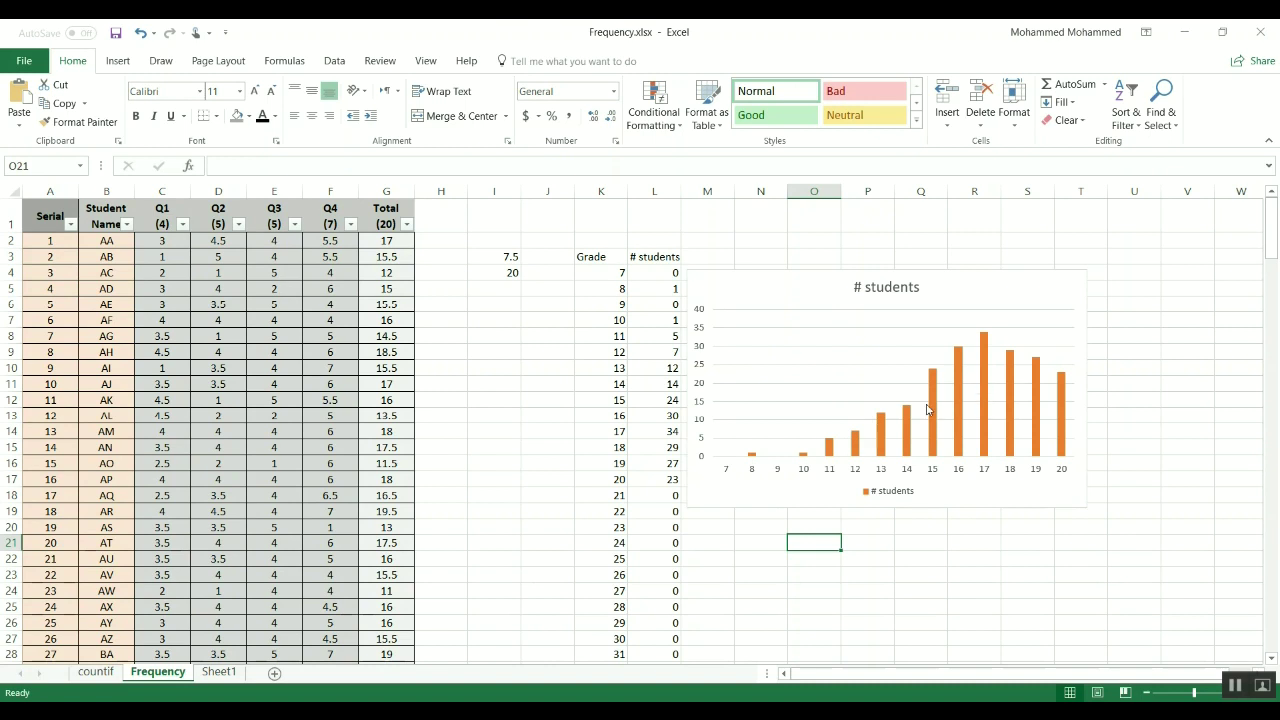
mouse_move(856, 457)
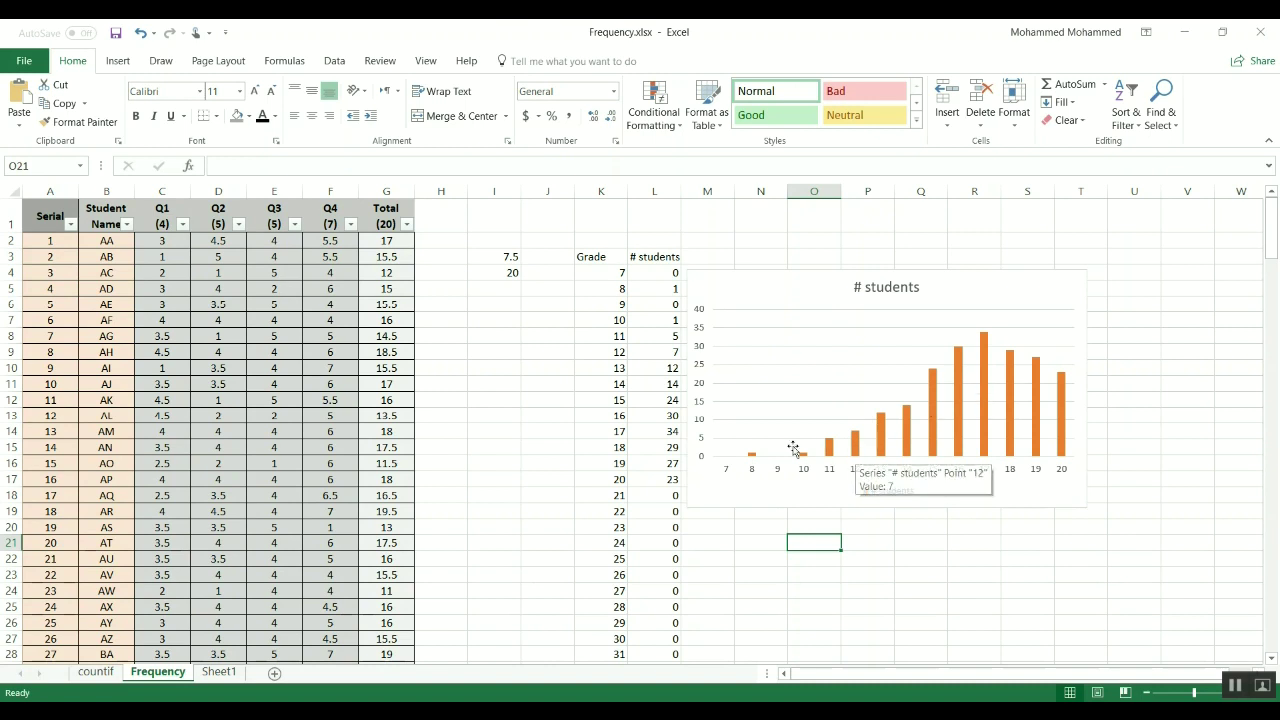
click(636, 279)
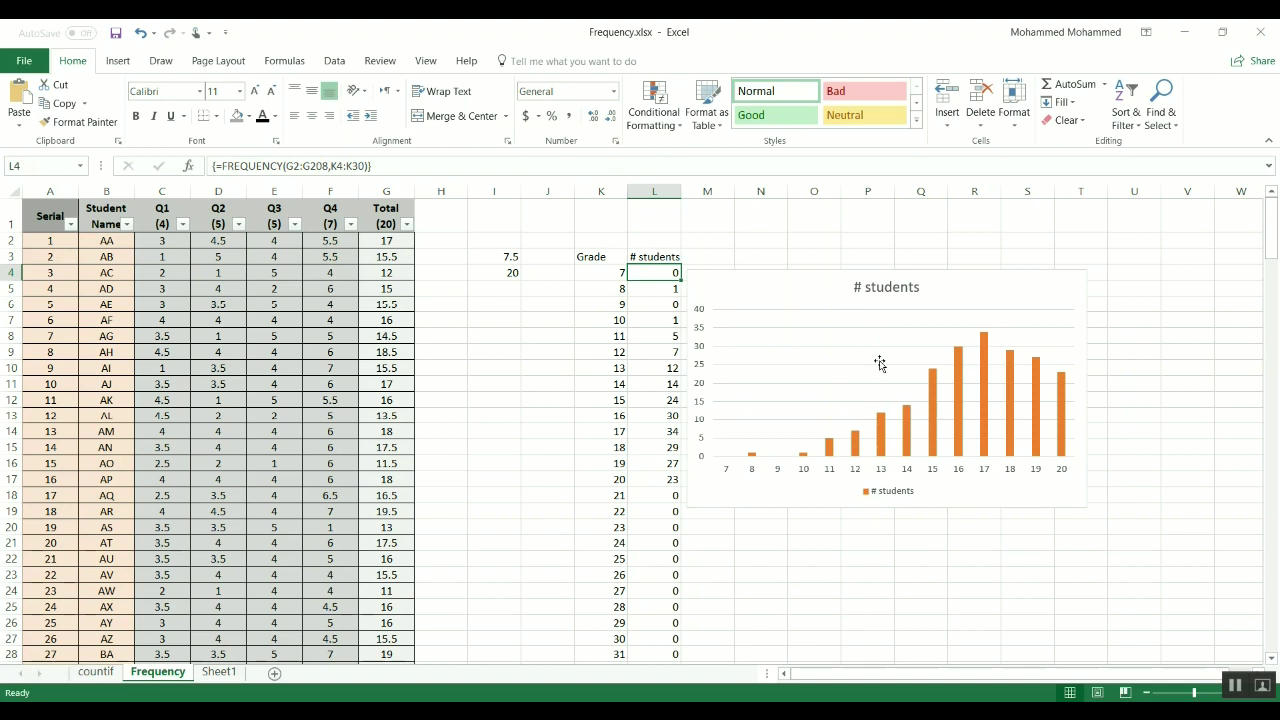
click(896, 391)
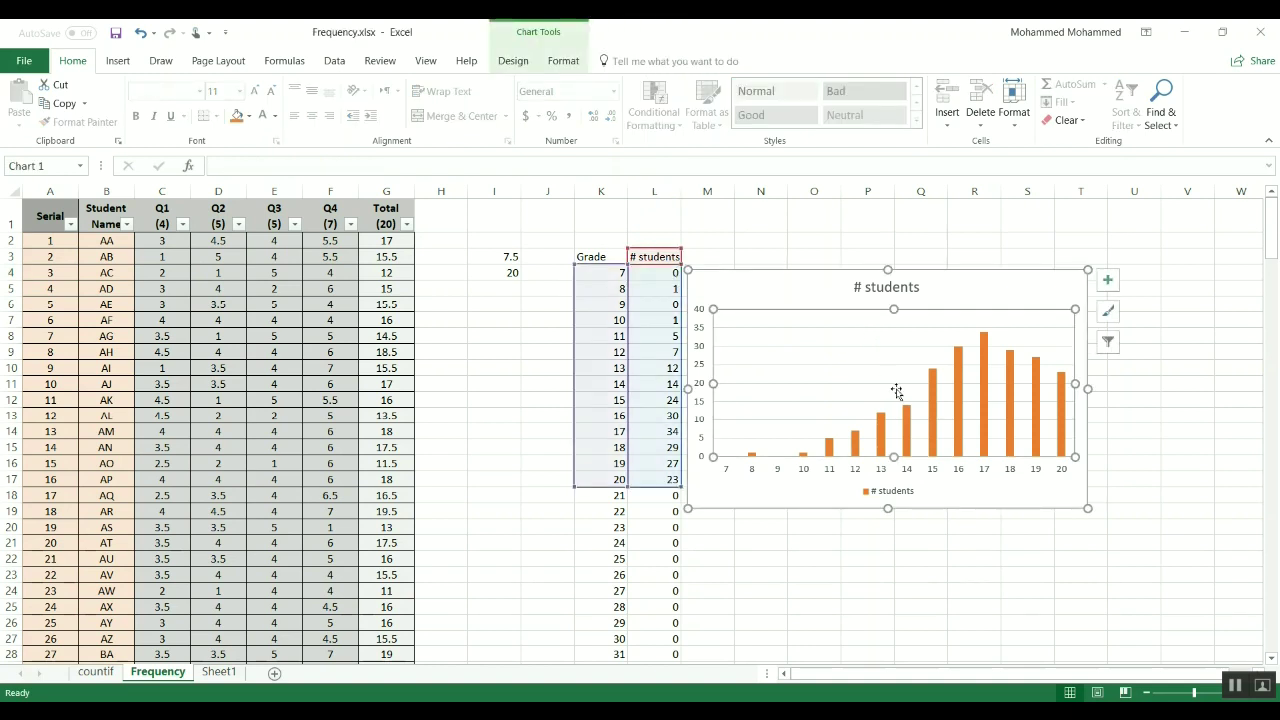
click(801, 497)
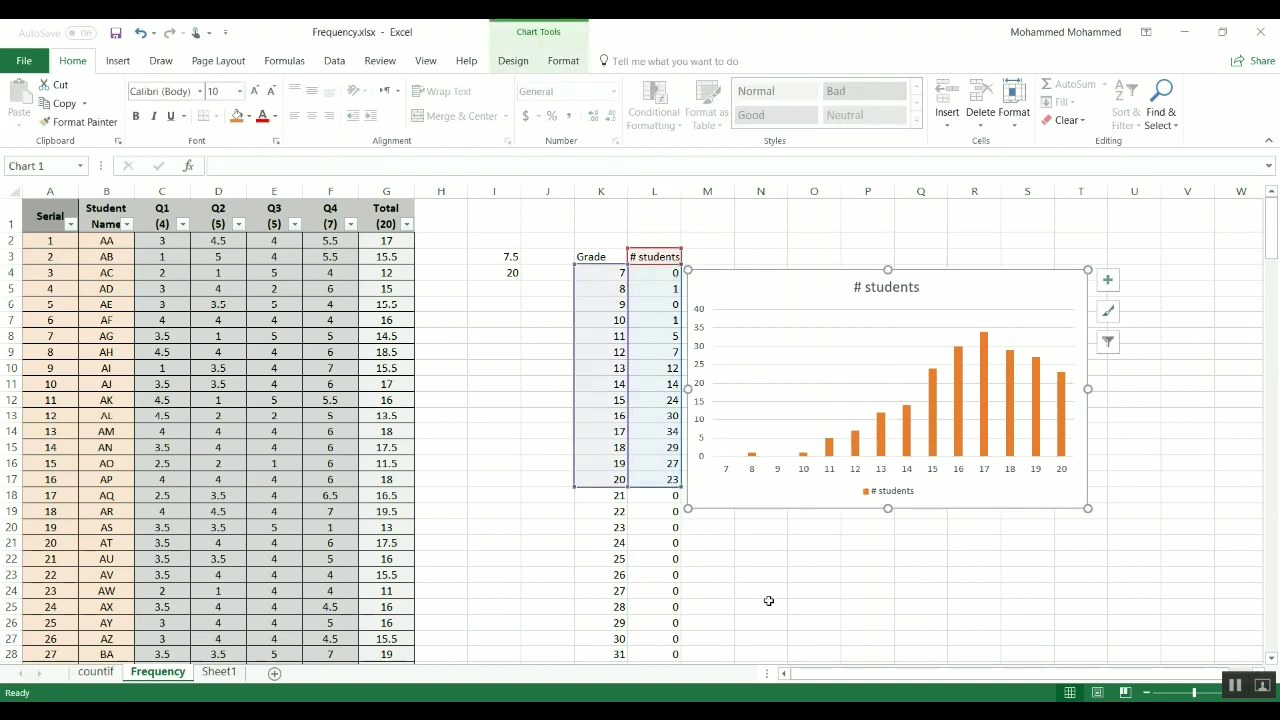